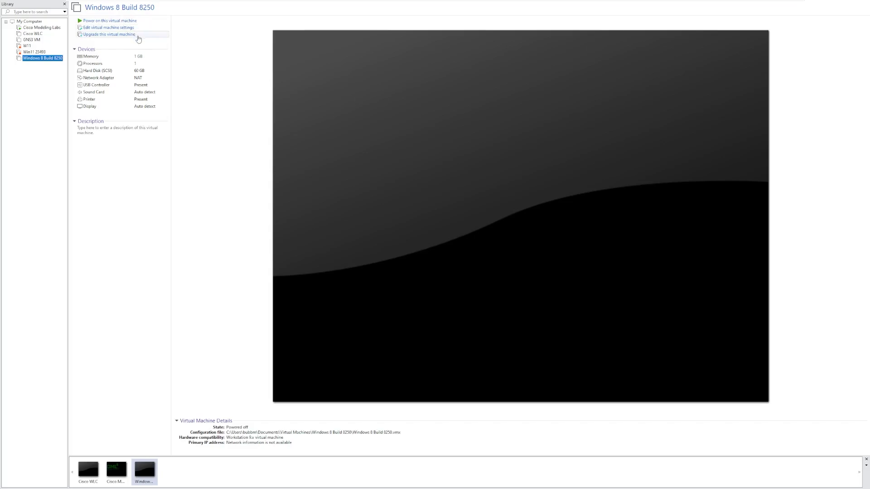
Start the Windows 8 Build 8250 VM's hardware compatibility wizard, then cancel it unchanged
right_click(51, 57)
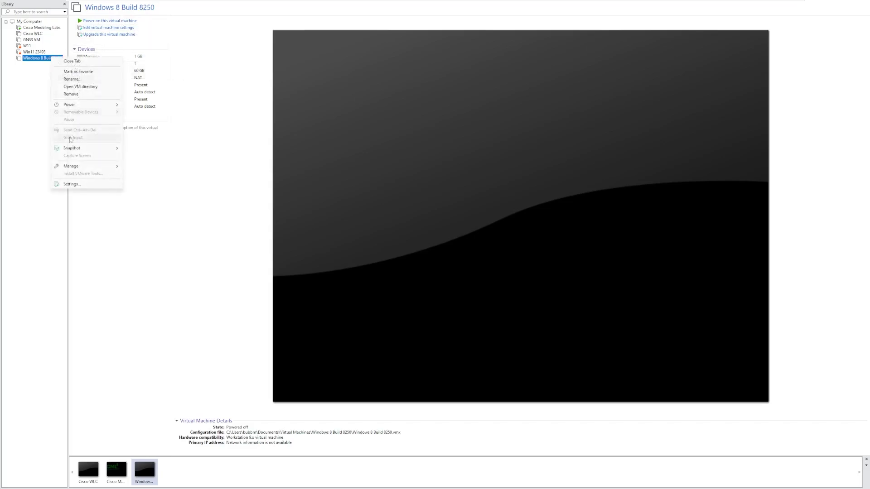
mouse_move(73, 166)
click(138, 165)
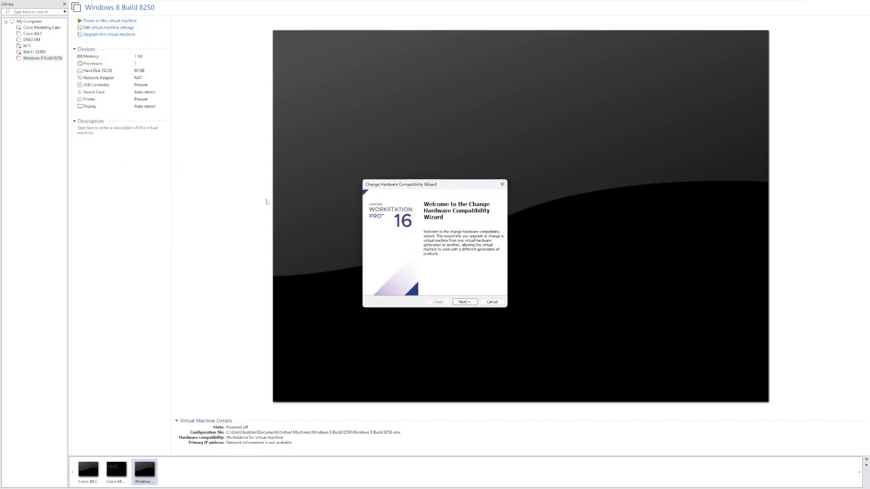
click(462, 302)
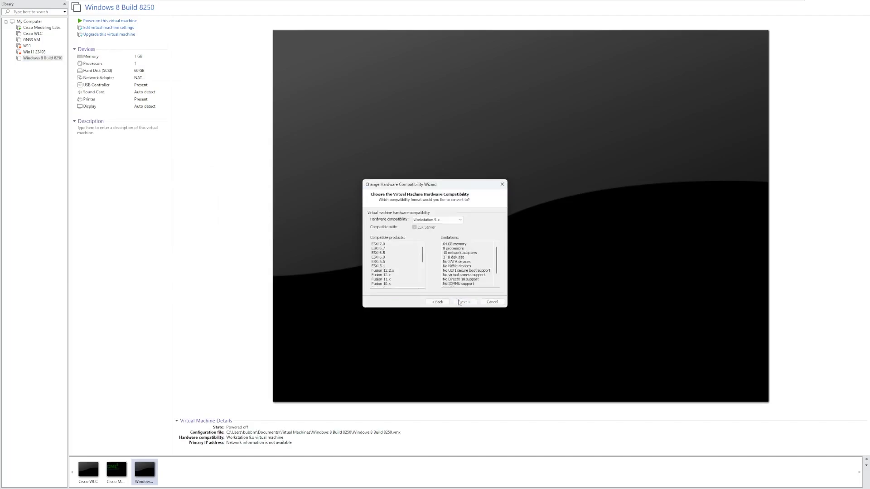
click(501, 184)
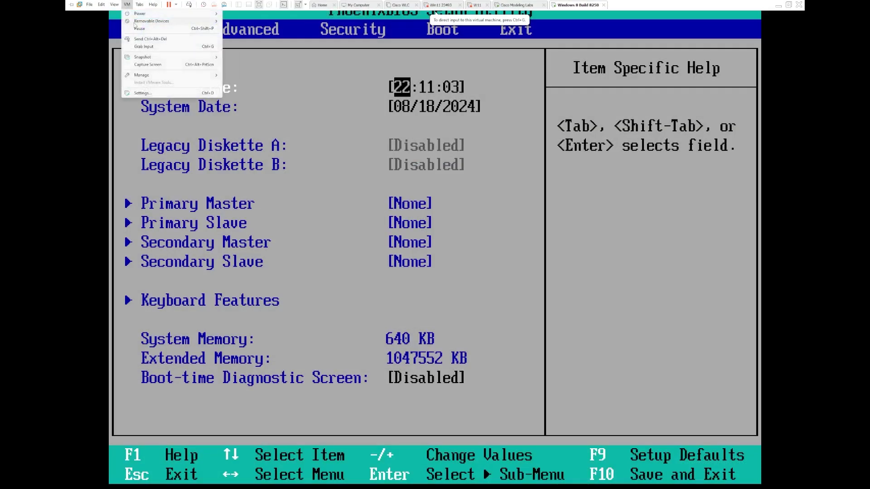
Look through the VM menu's Removable Devices submenus, then dismiss them
mouse_move(152, 21)
mouse_move(264, 23)
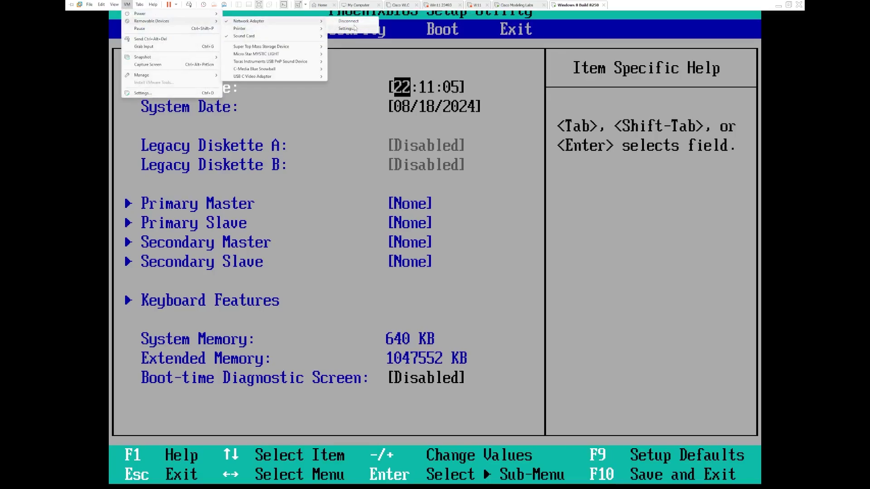
click(397, 53)
click(130, 6)
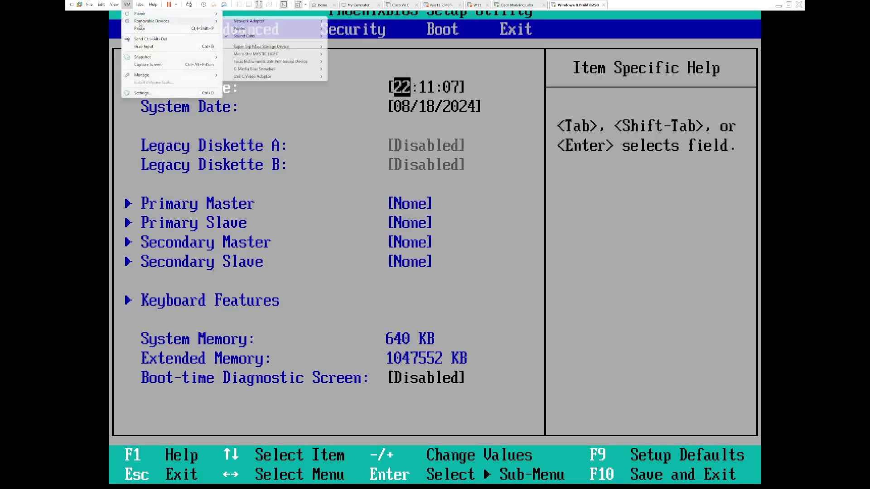
On the BIOS Main page, set the System Date year to 2012
click(303, 202)
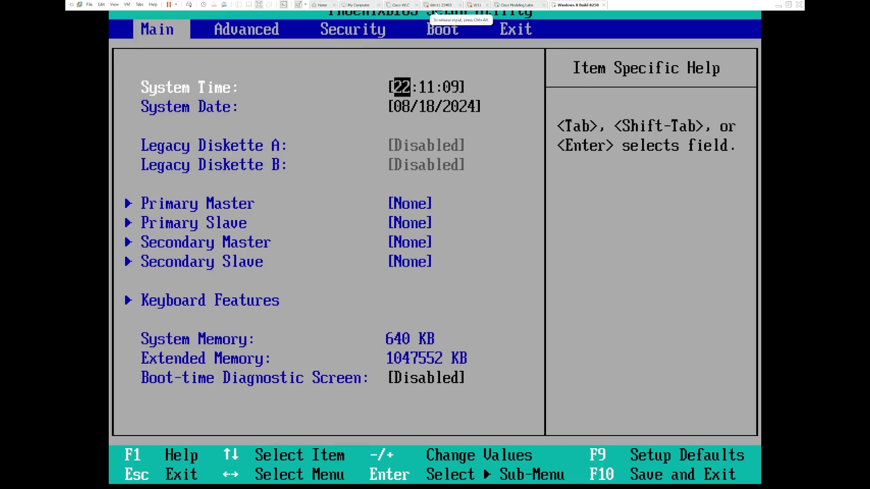
key(Down)
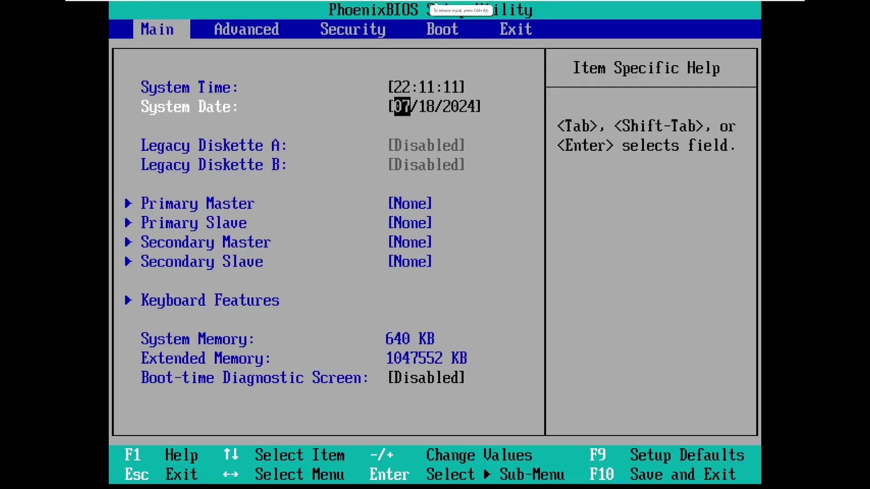
key(Right)
key(Right)
key(Left)
key(Left)
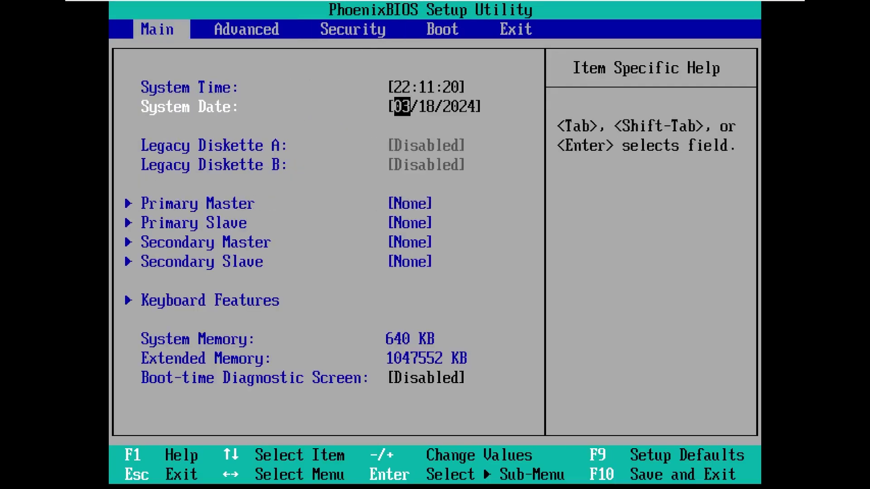
key(Tab)
key(Tab)
text(2012)
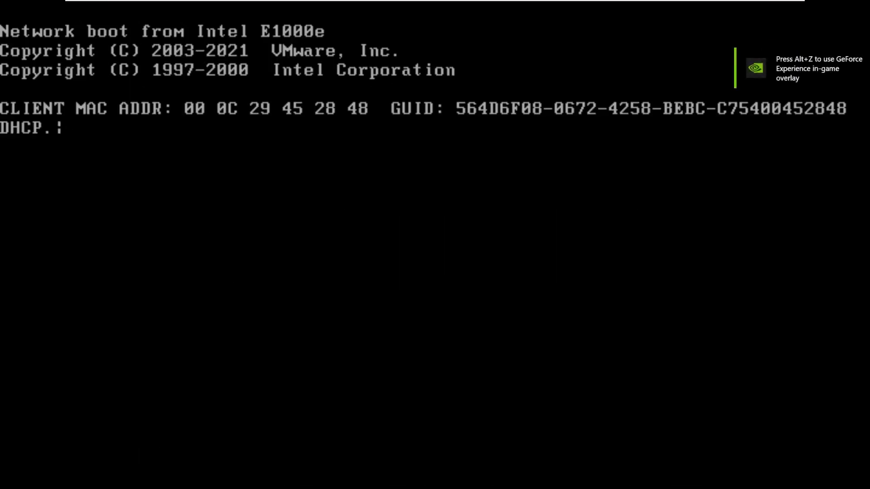
Browse the VM menu's Removable Devices submenu while the machine network-boots into Windows Setup
mouse_move(162, 4)
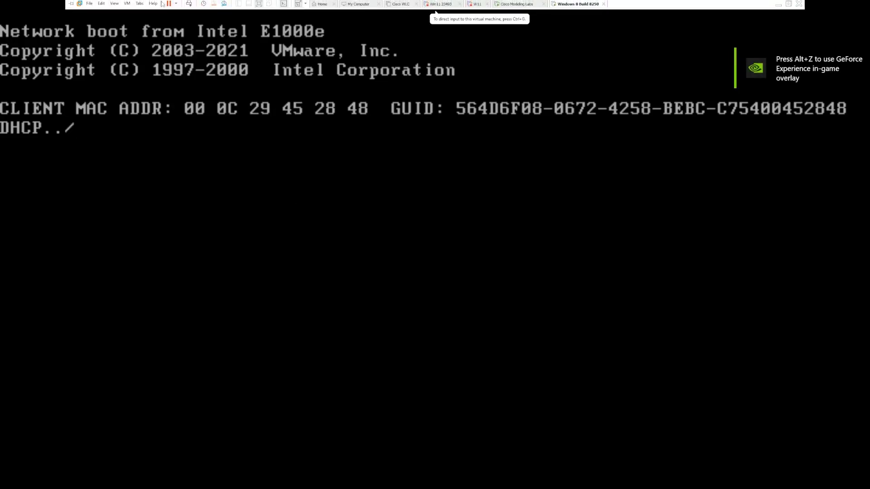
click(127, 4)
mouse_move(151, 21)
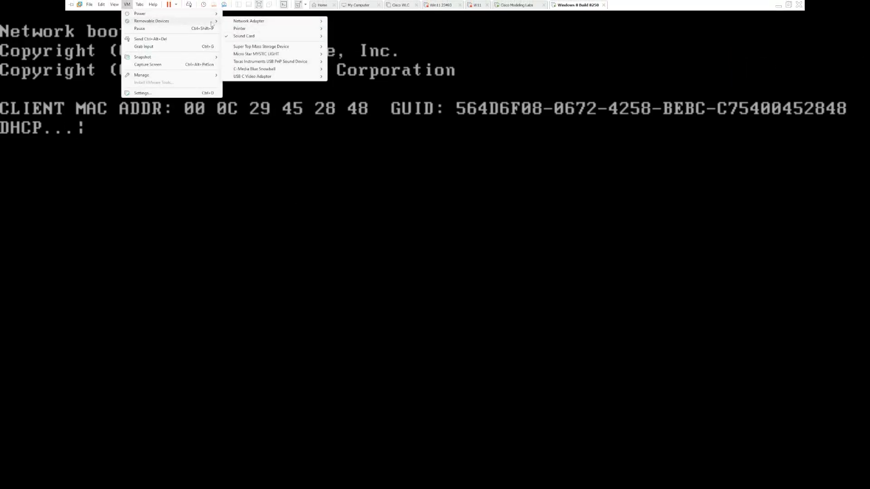
mouse_move(235, 30)
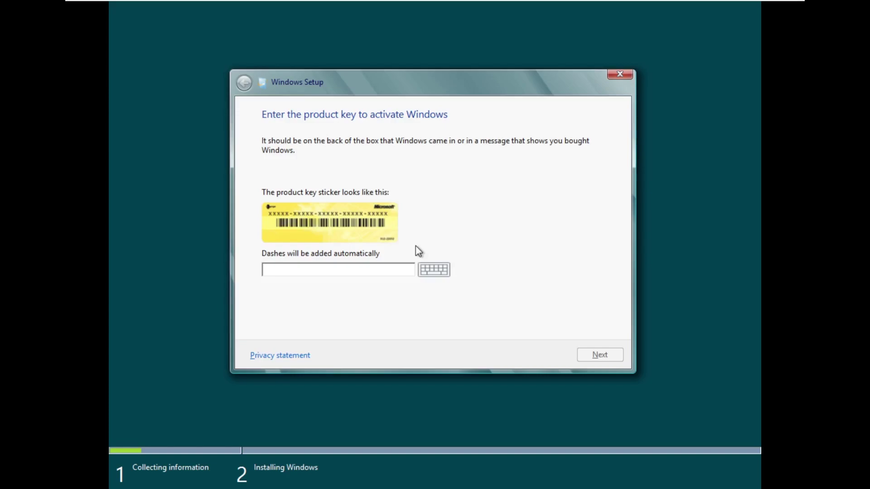
Enter the Windows 8 product key, accept the license terms, and start a Custom install on Drive 0
text(DNJXJ-7XBW8-2378T)
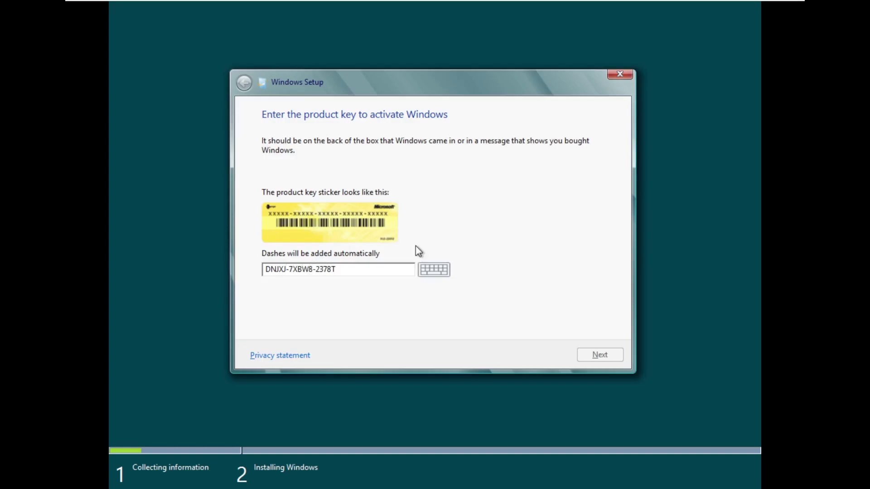
text(-X22TX-BKG7J)
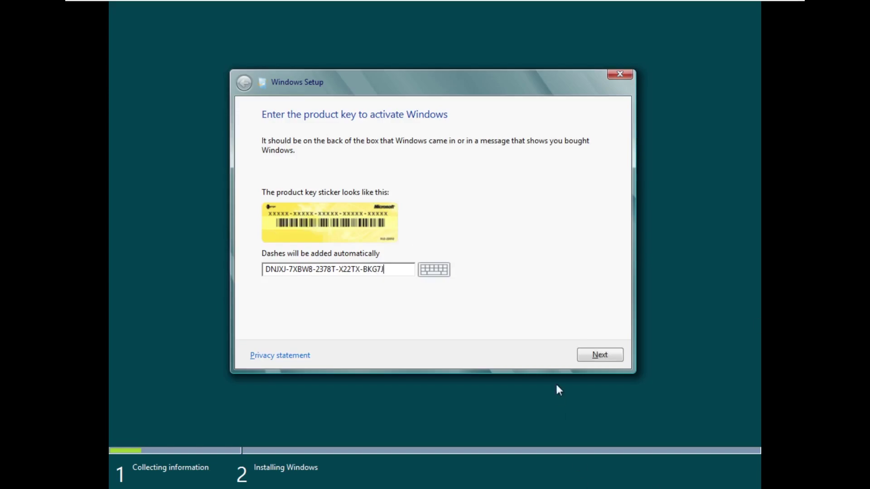
click(597, 354)
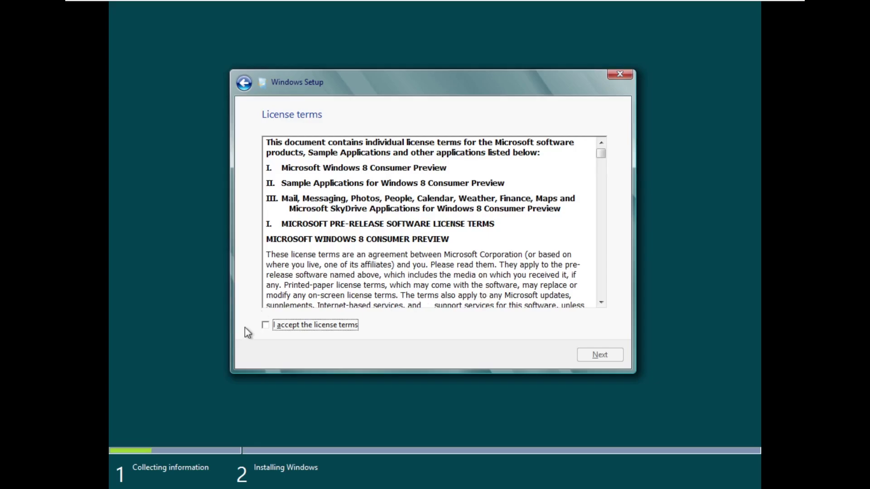
click(278, 329)
click(607, 356)
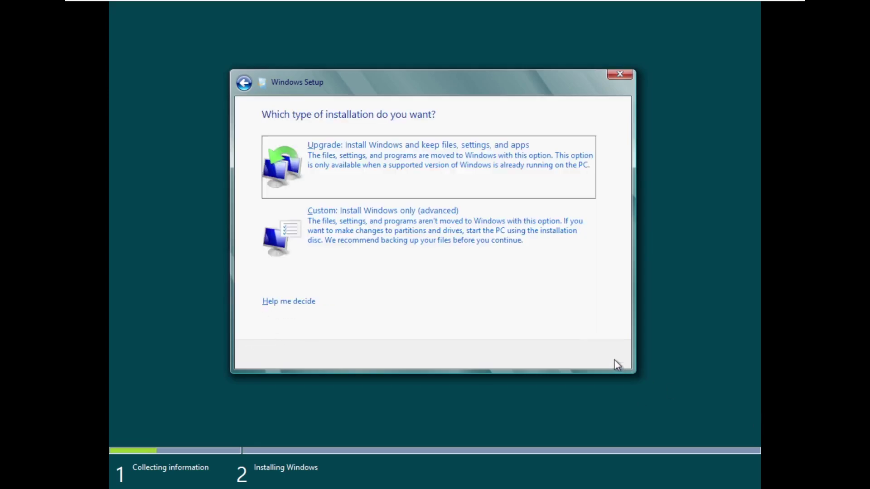
click(463, 243)
click(617, 358)
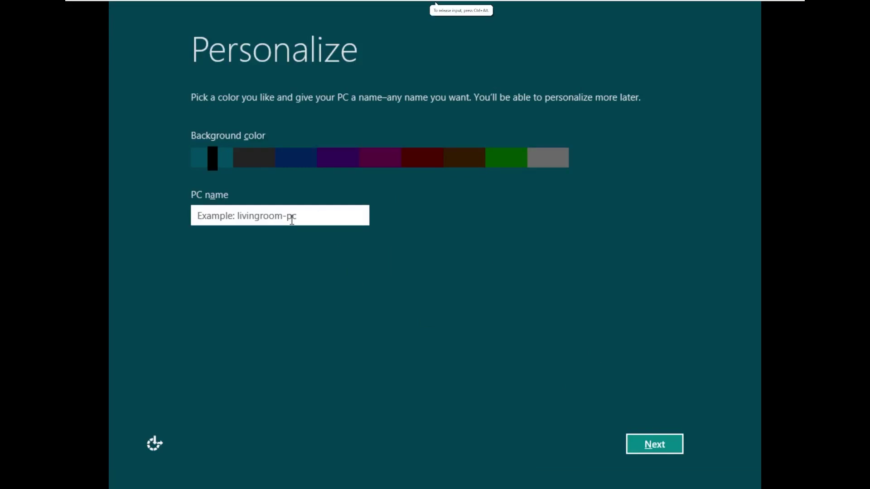
Name the PC 'Windows8' and keep the teal background colour
text(Windows8)
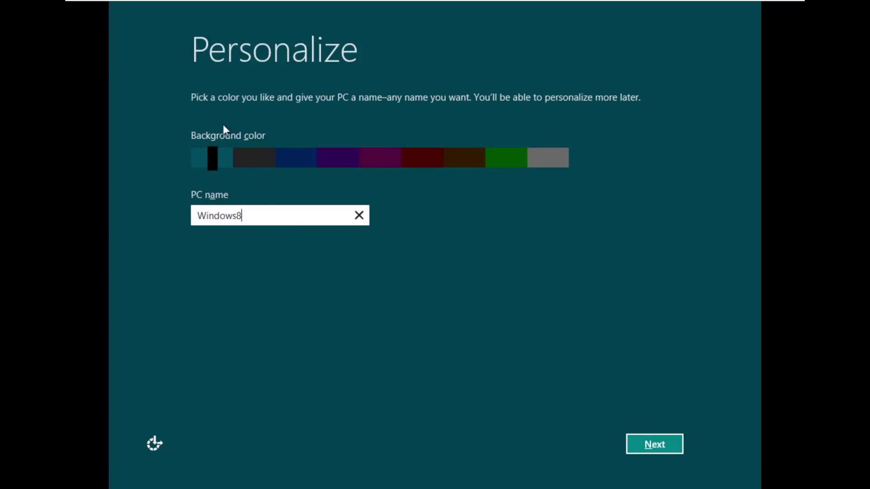
drag(267, 157, 546, 159)
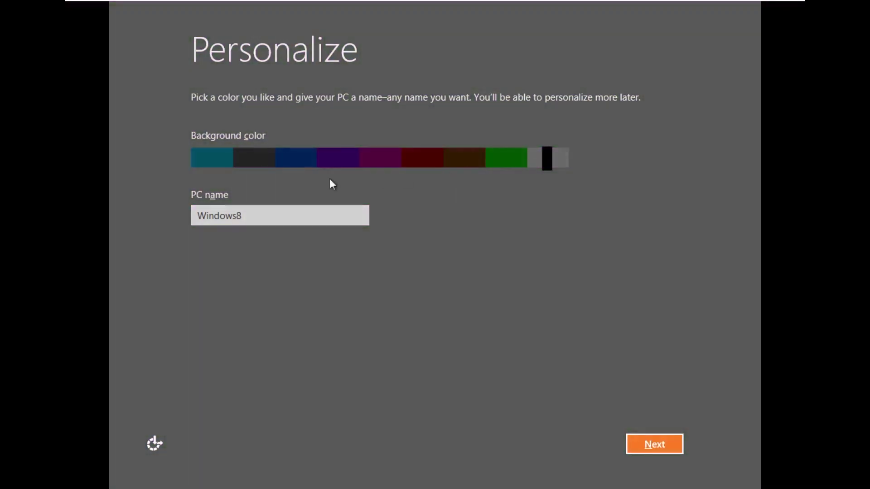
click(195, 160)
click(651, 442)
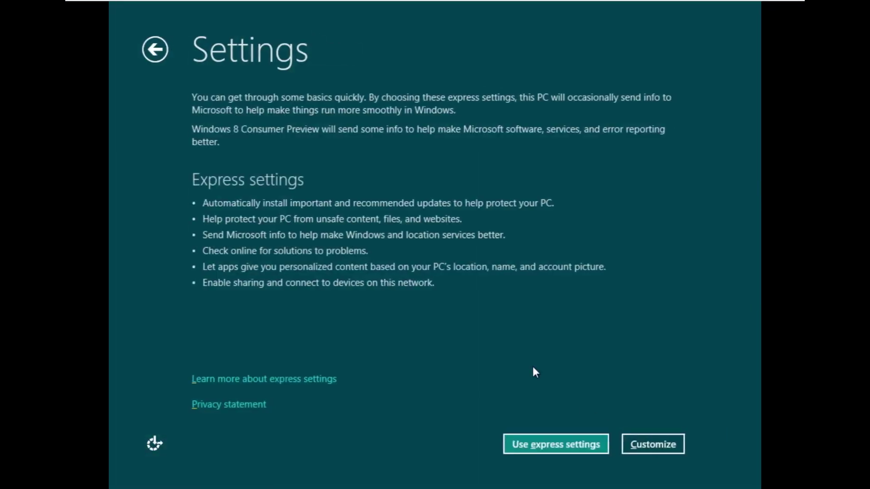
Use express settings and create a local account with the user name 'Windows'
click(594, 444)
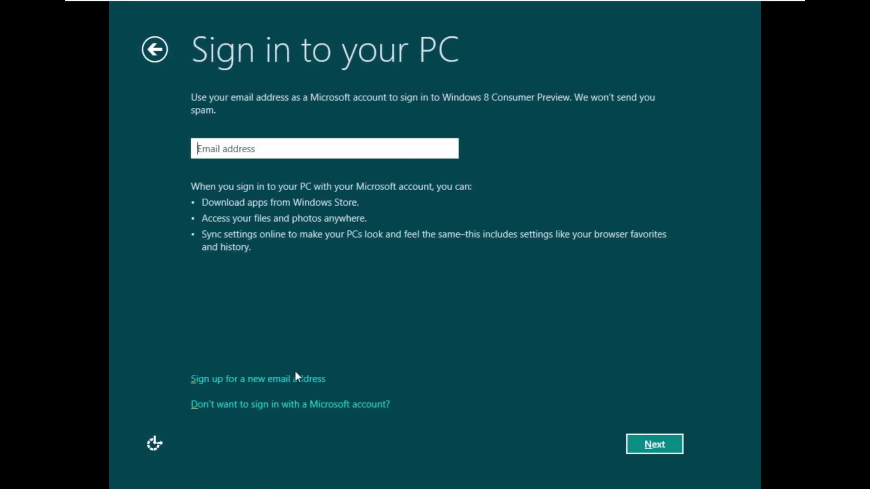
click(285, 405)
click(621, 449)
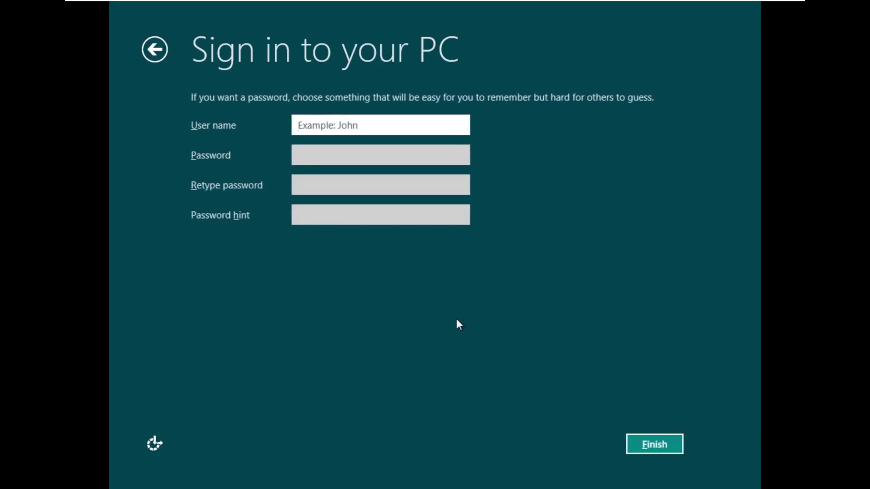
text(Windows)
key(Return)
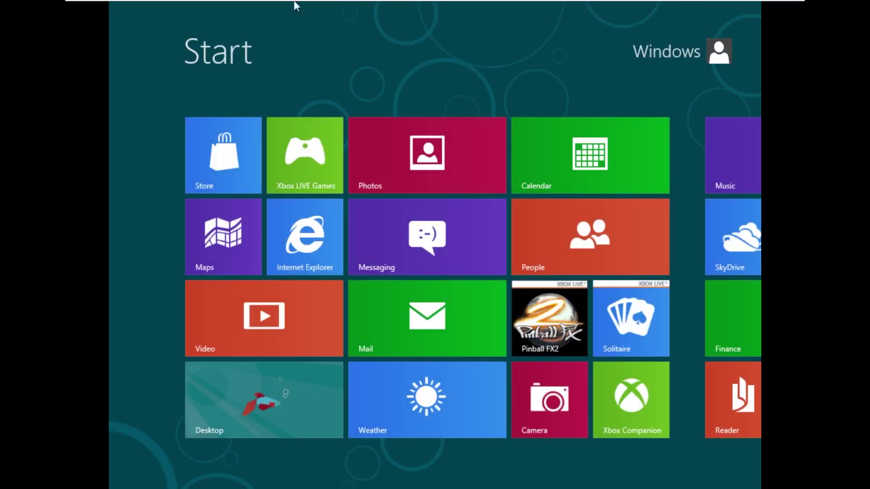
From the desktop, start VM > Install VMware Tools, confirm it, and bring up File Explorer
click(320, 387)
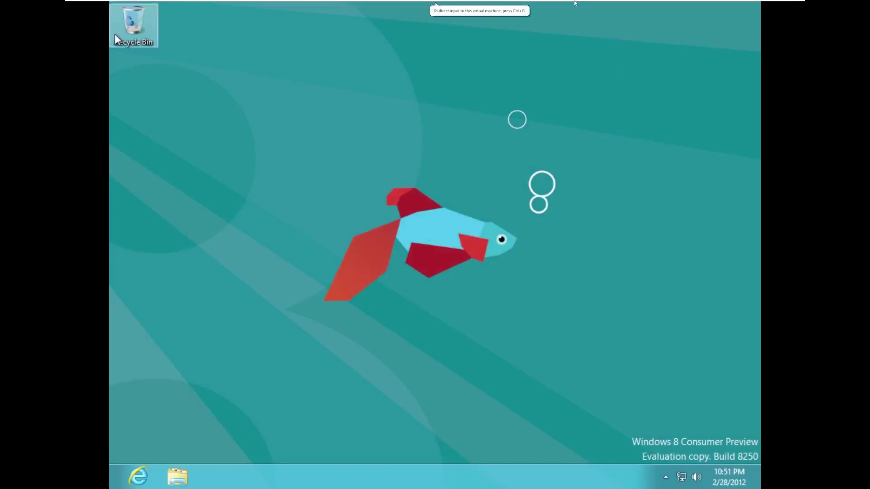
mouse_move(435, 13)
click(126, 4)
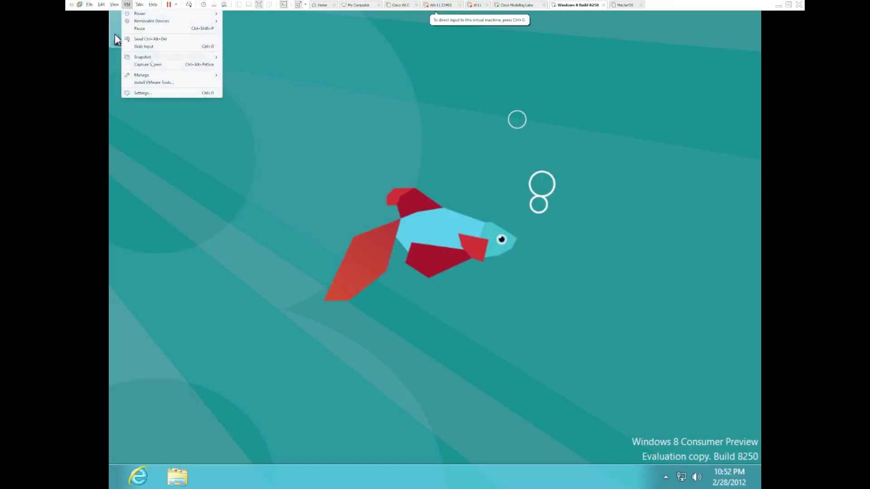
click(154, 82)
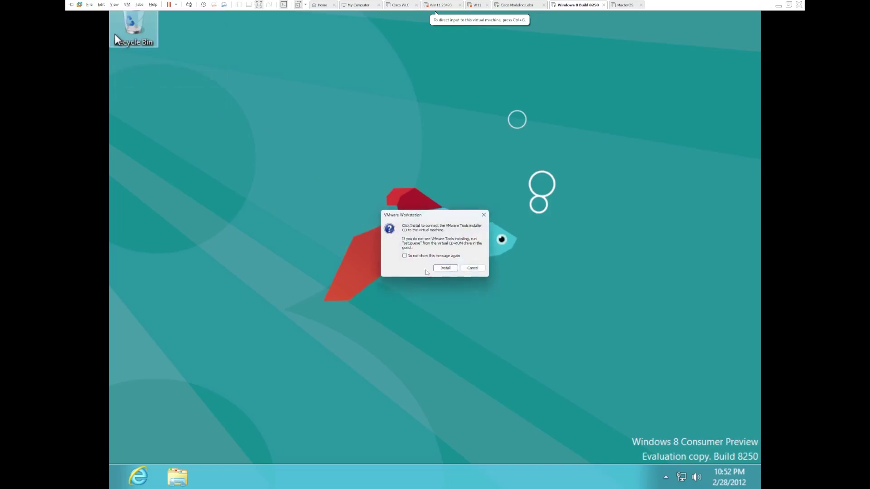
click(445, 277)
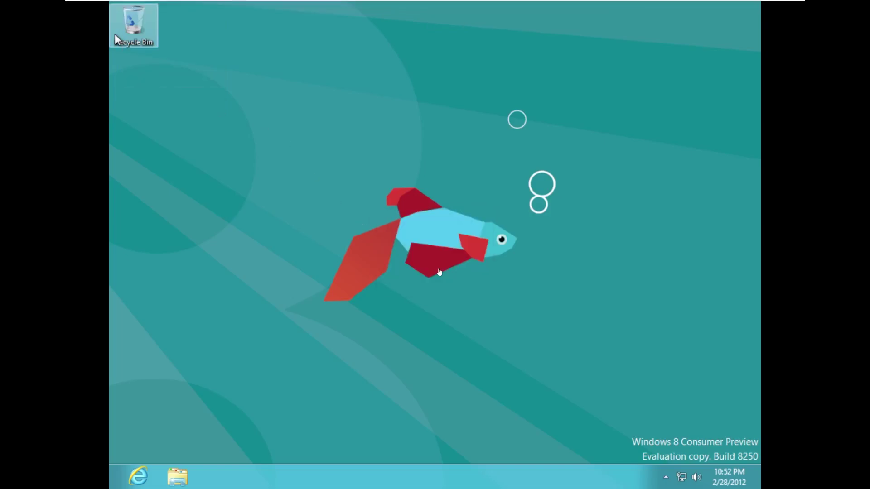
click(181, 477)
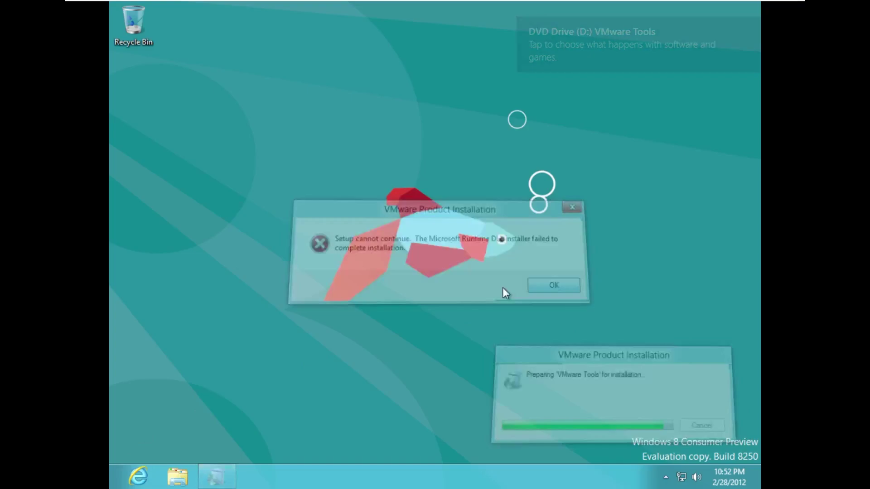
Dismiss the installer error and launch Control Panel through a 'con' Start search
click(551, 285)
click(113, 485)
scroll(355, 268, down, 3)
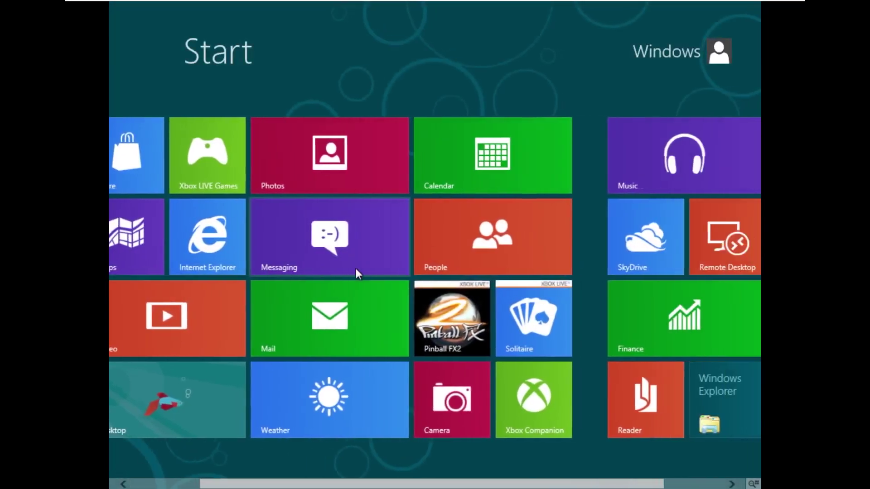
text(con)
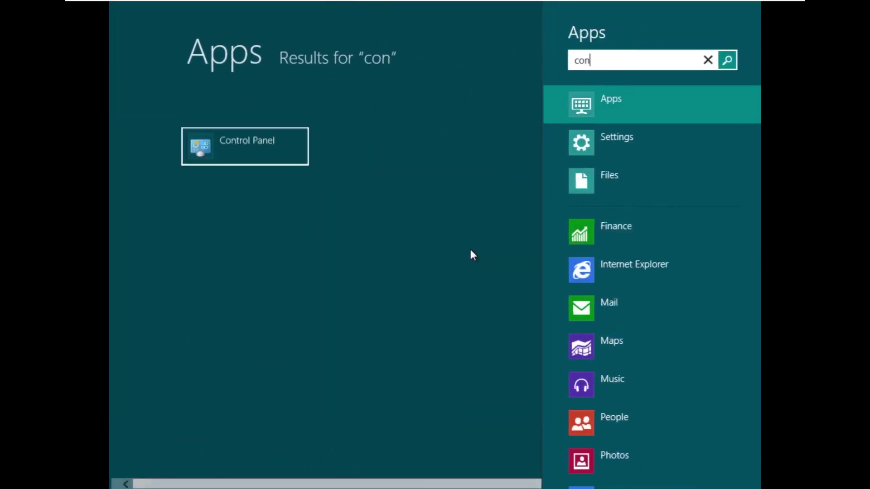
click(188, 91)
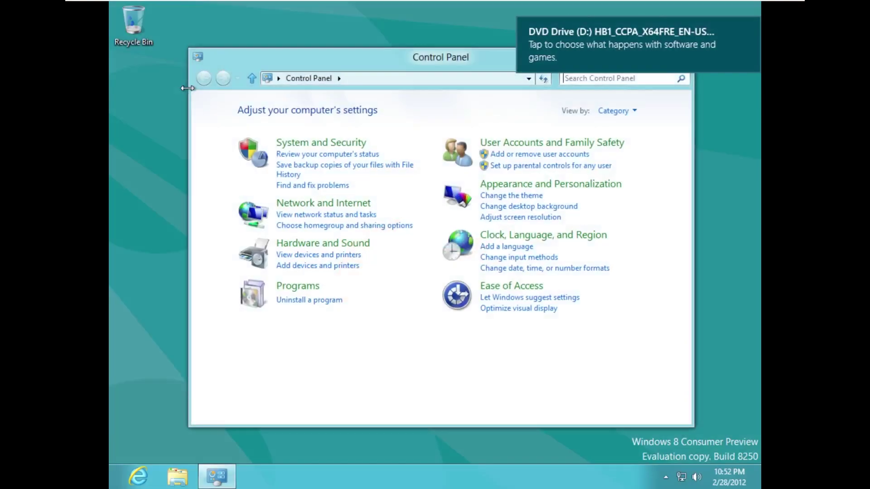
Go to Appearance and Personalization's screen resolution settings
click(571, 187)
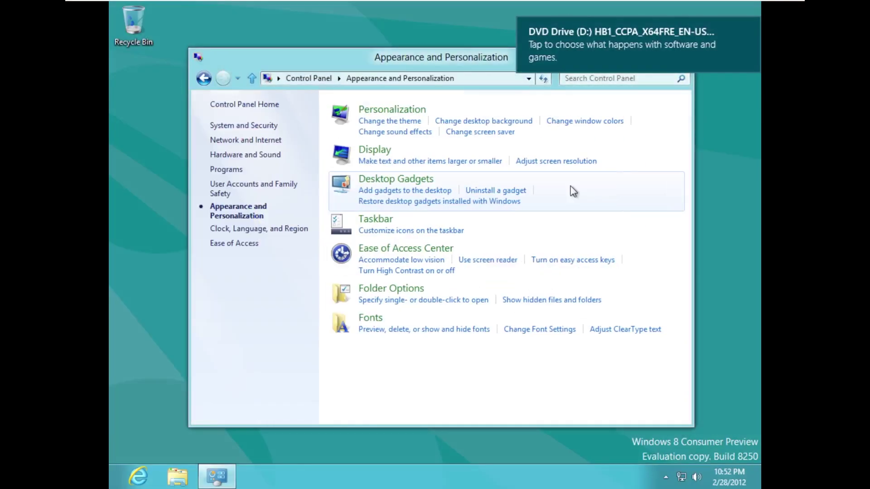
click(388, 115)
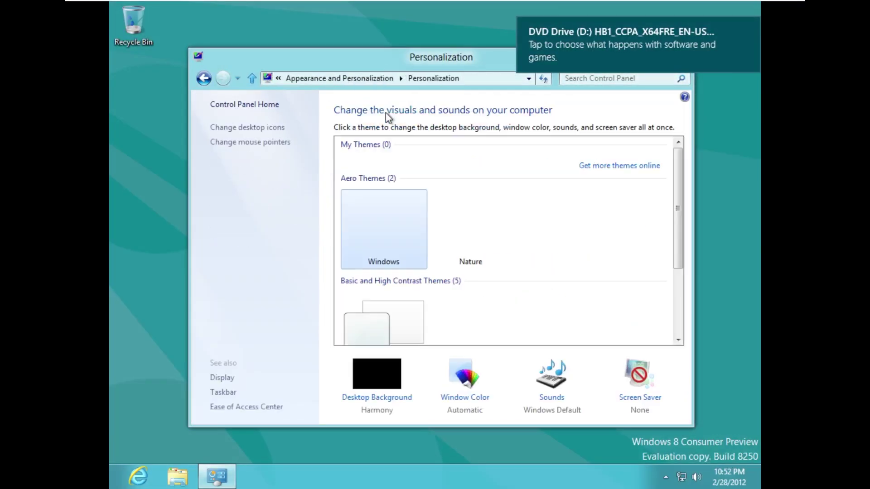
click(357, 78)
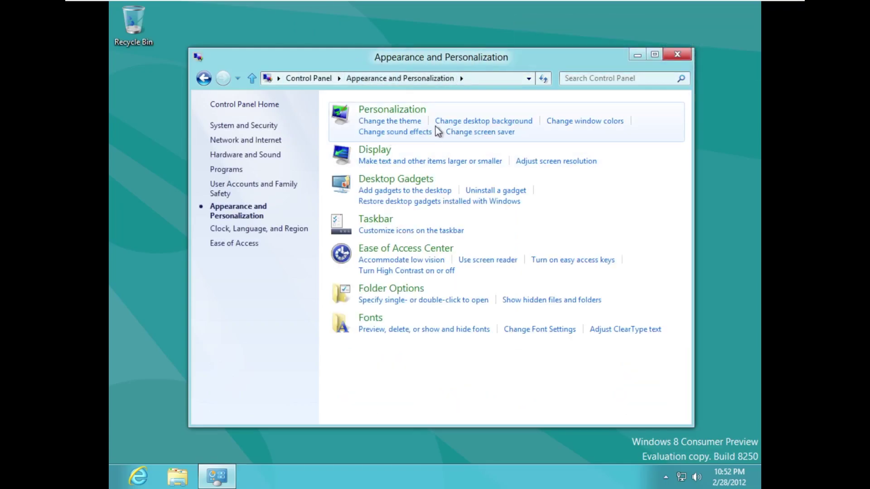
click(555, 163)
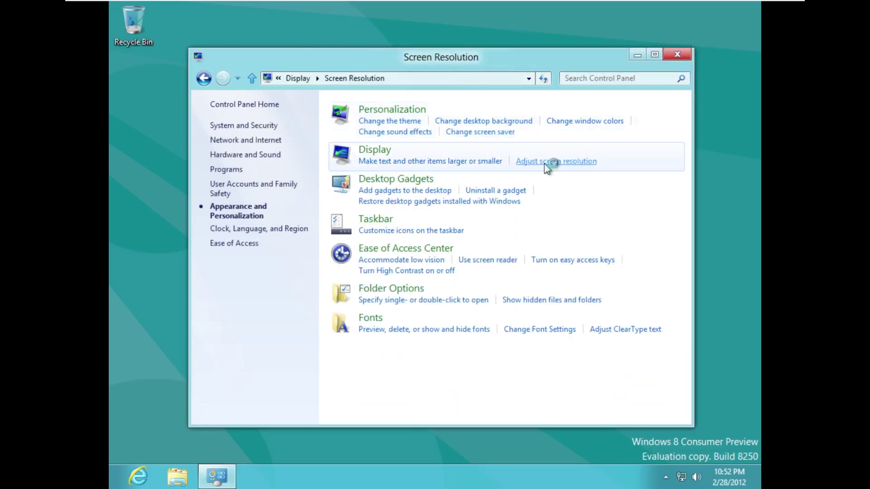
Set the resolution to 1366 × 768, apply and keep it, then close Control Panel
click(383, 234)
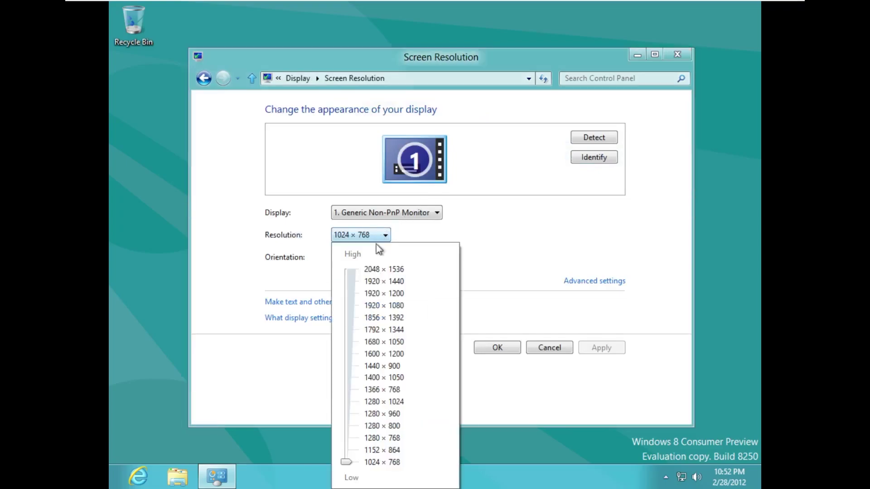
click(349, 390)
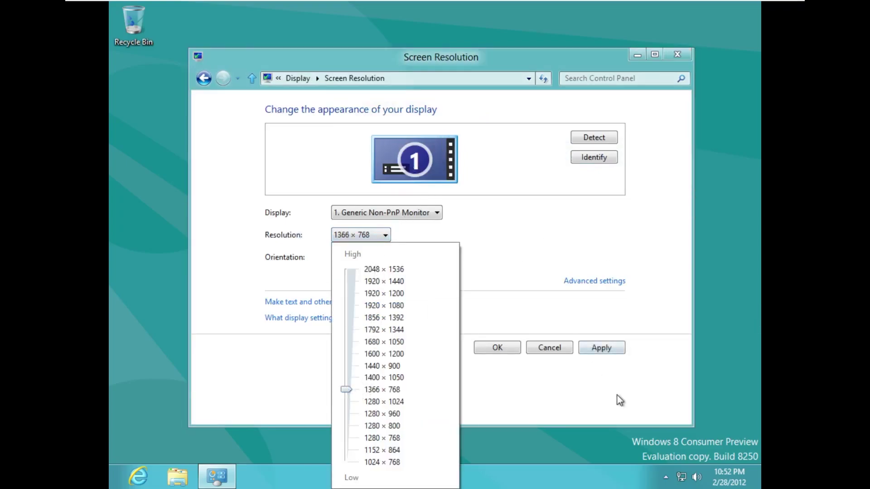
click(602, 350)
click(584, 351)
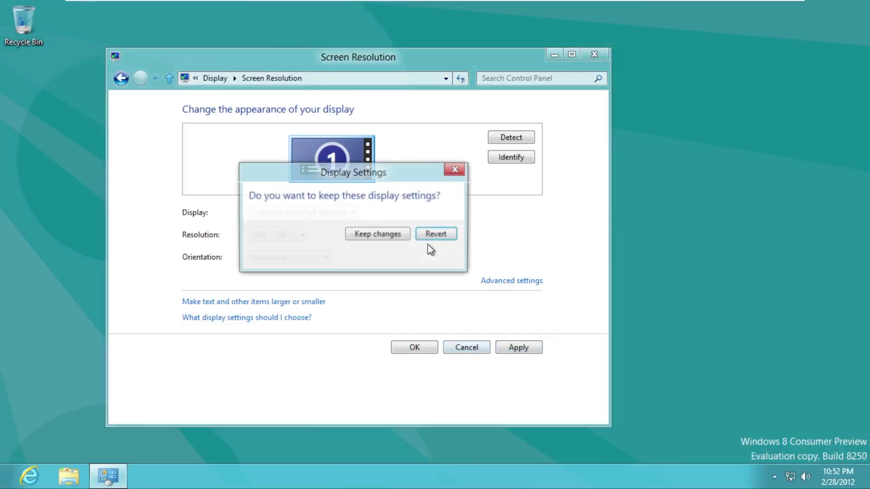
click(369, 234)
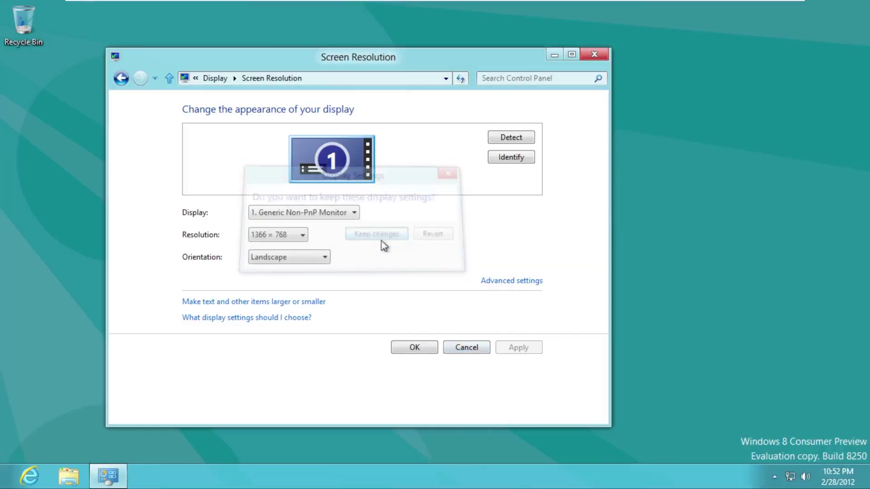
click(397, 354)
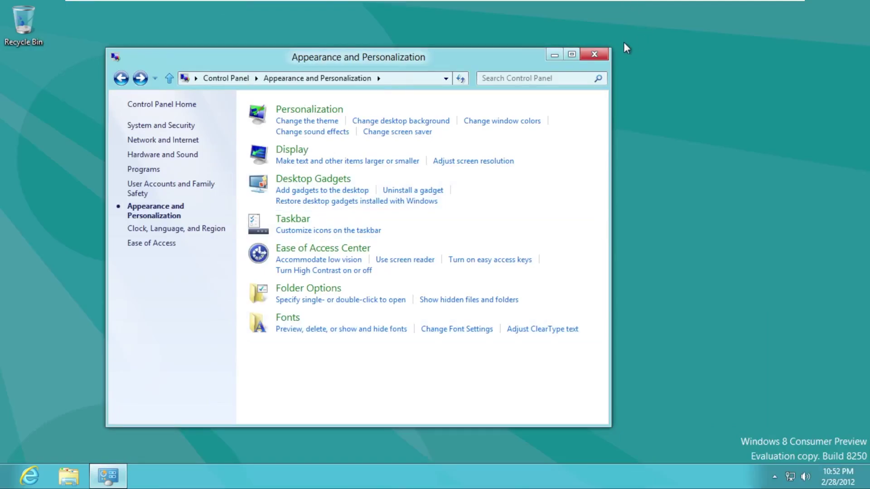
click(598, 55)
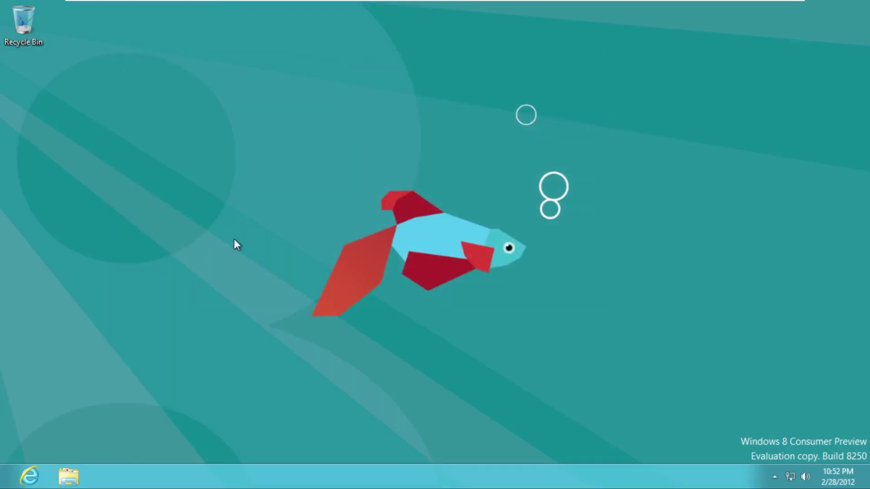
click(18, 473)
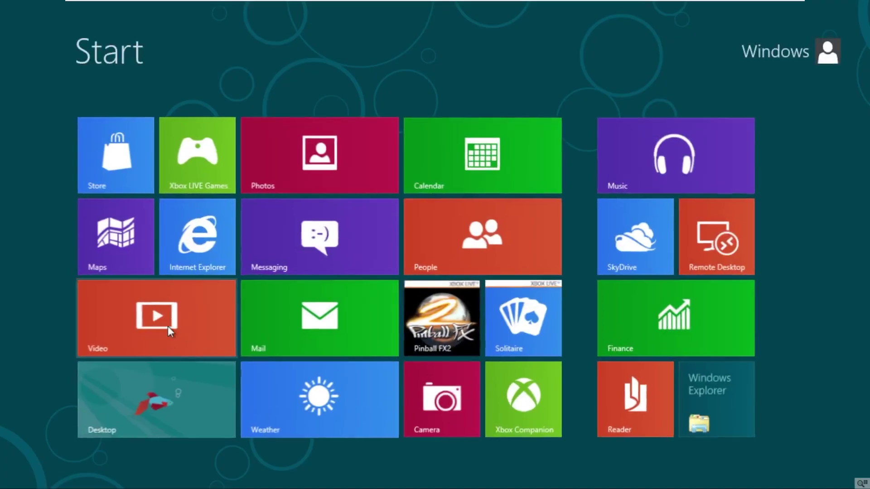
click(150, 377)
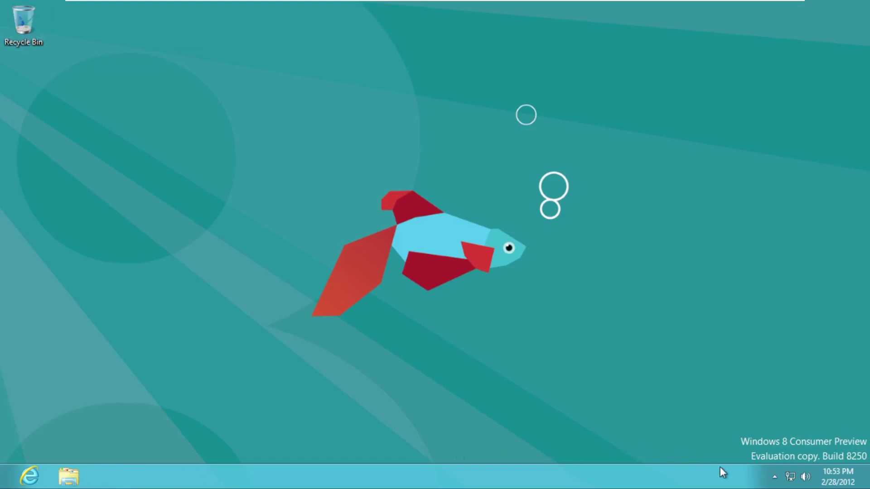
Show and dismiss the tray's hidden icons, calendar, volume and network popups, then raise the charms bar
click(774, 476)
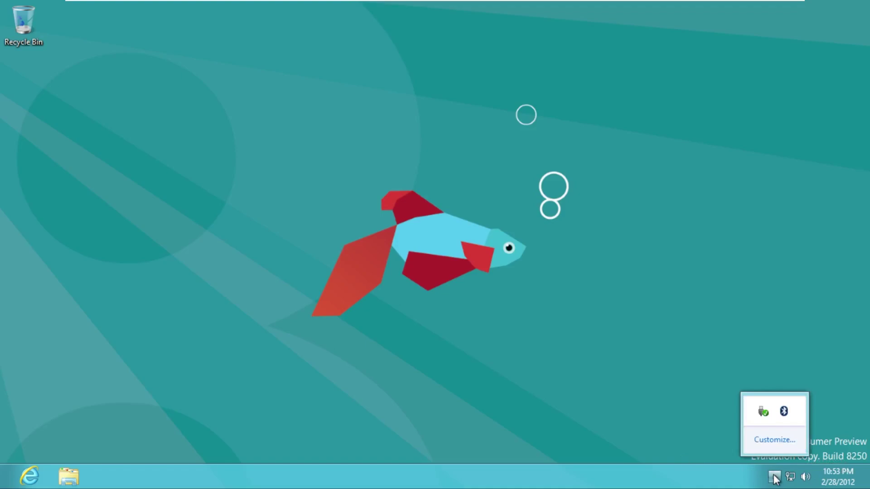
click(572, 458)
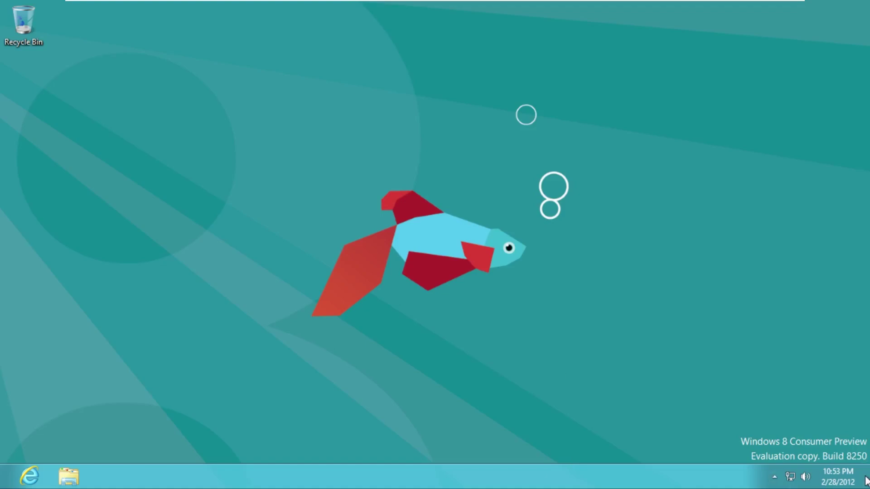
click(823, 471)
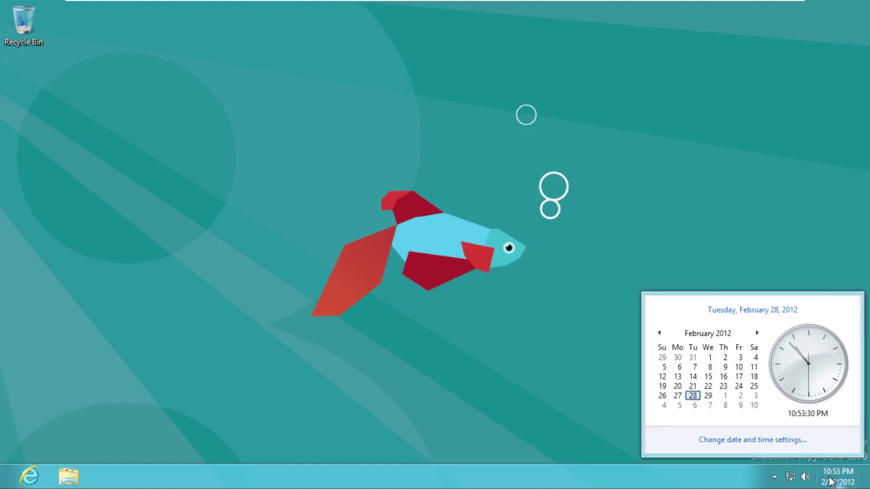
click(805, 477)
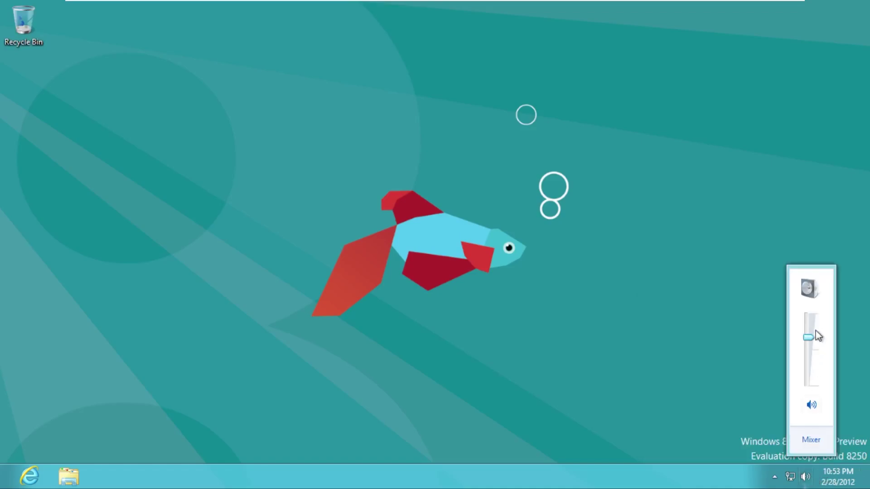
click(790, 476)
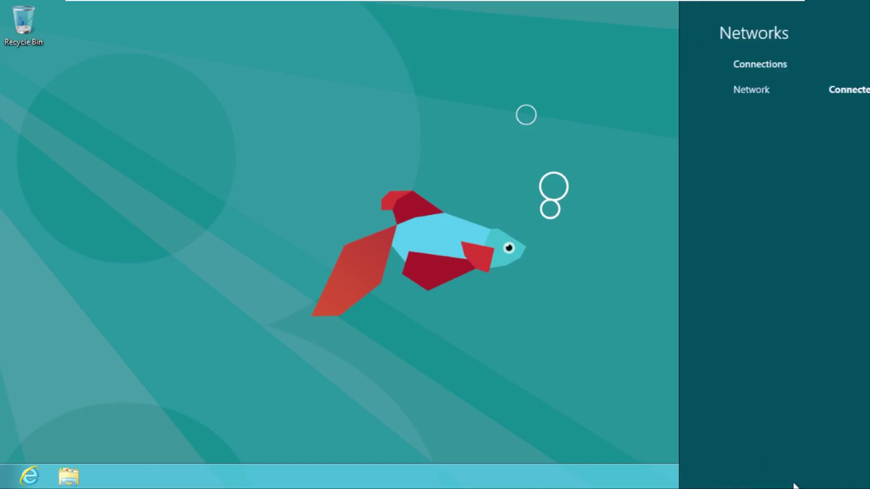
click(774, 477)
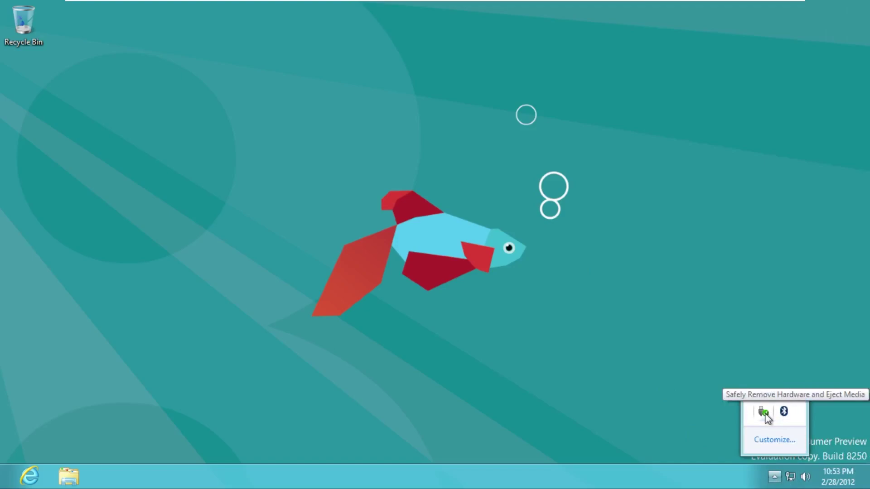
click(646, 364)
mouse_move(866, 424)
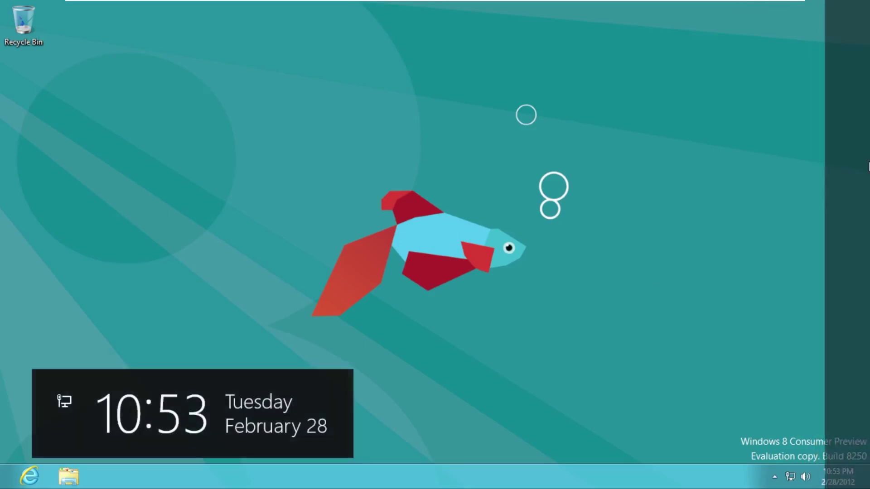
mouse_move(861, 229)
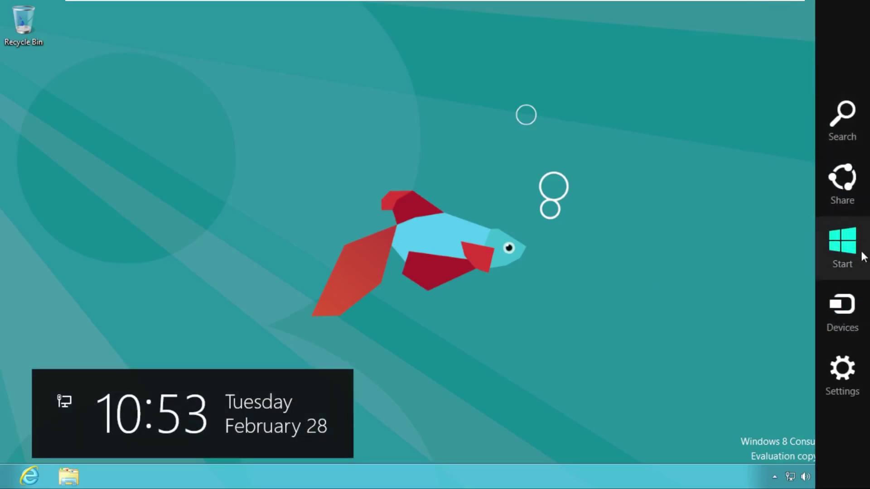
click(863, 258)
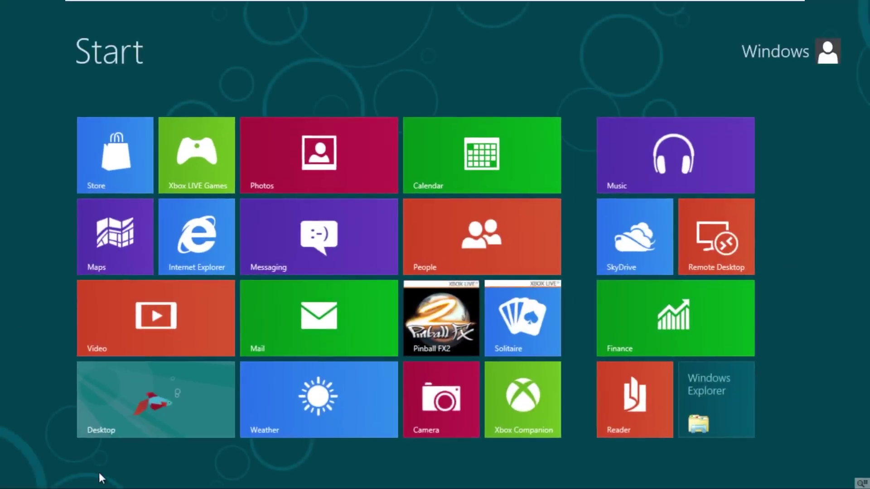
click(114, 405)
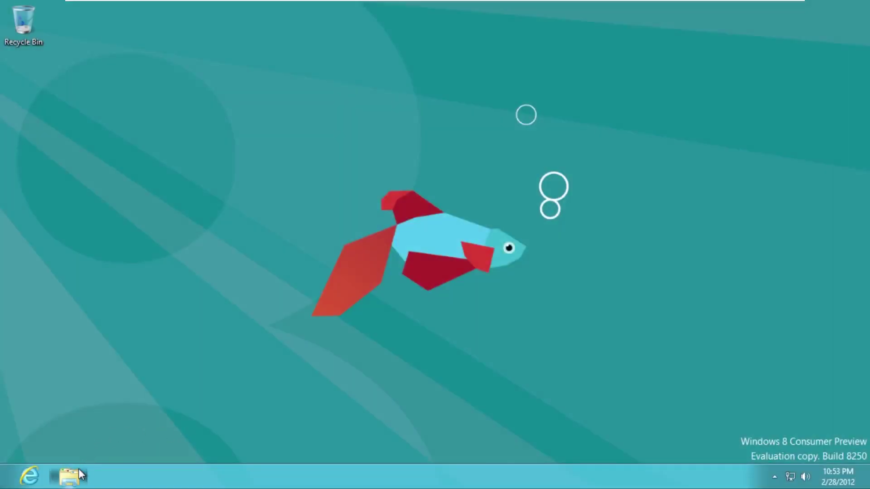
Open File Explorer on Libraries, enlarge the window, view Computer, and close it
click(70, 476)
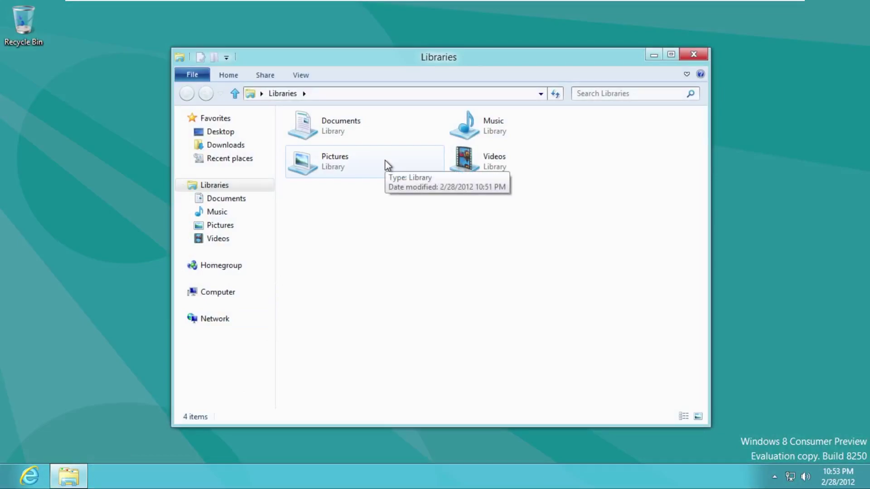
drag(172, 48, 131, 45)
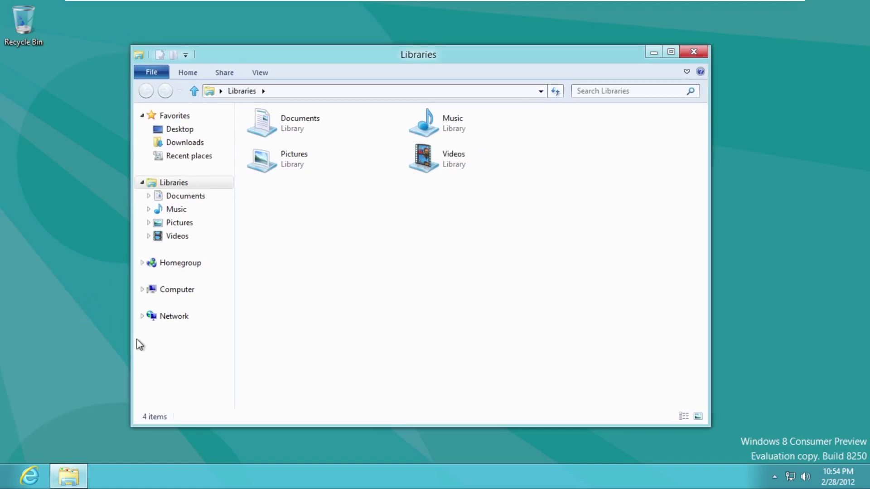
click(189, 291)
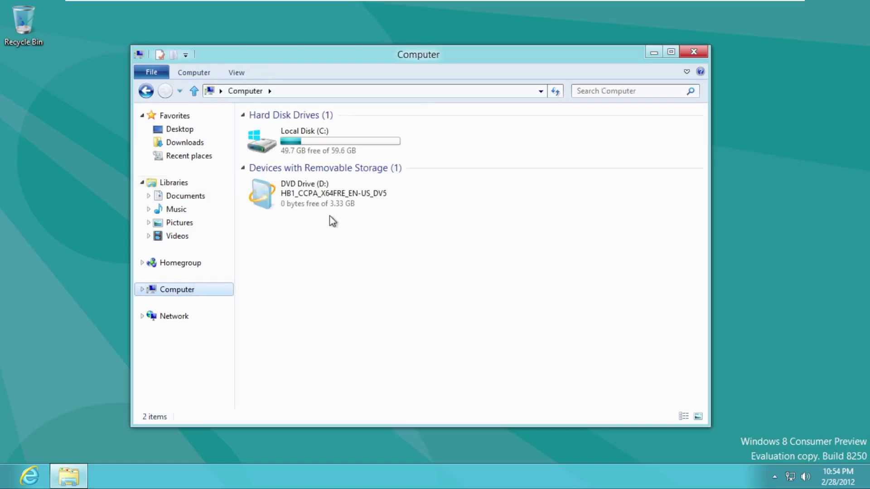
click(693, 53)
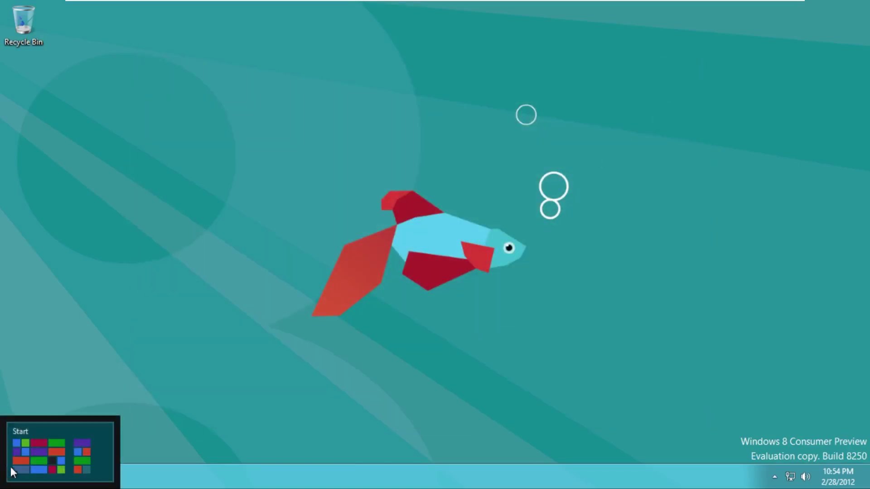
Reopen Explorer, keep the ribbon expanded, try the View and File tabs, browse Computer, then close it
click(67, 475)
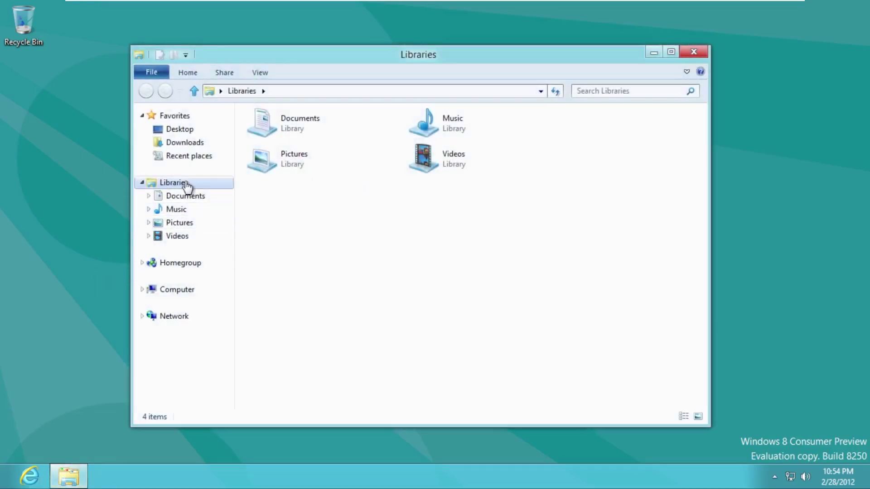
click(180, 77)
double_click(228, 75)
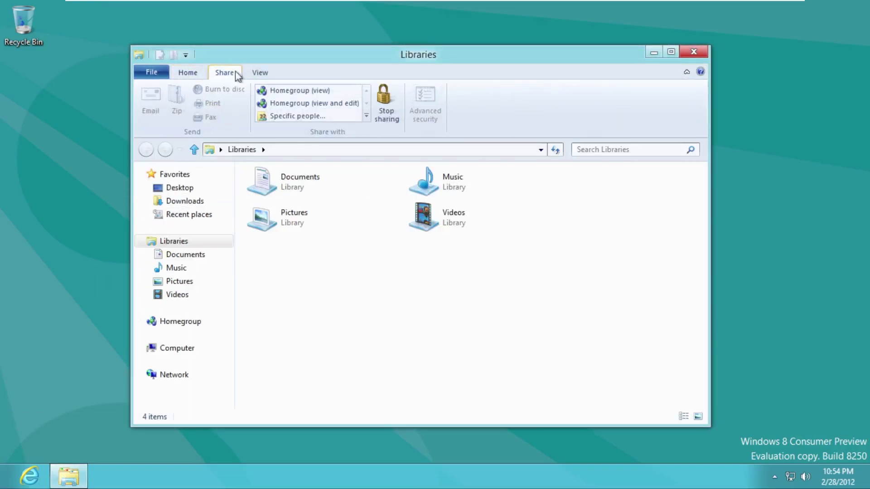
click(259, 72)
click(166, 79)
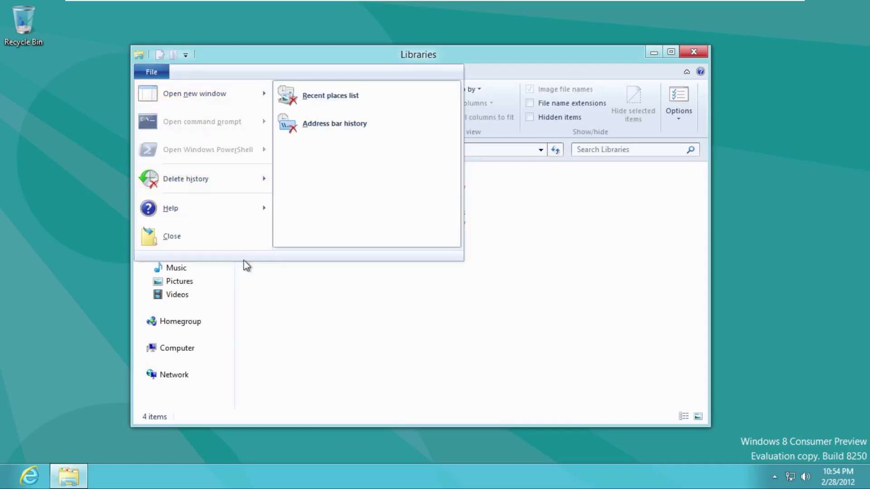
click(315, 253)
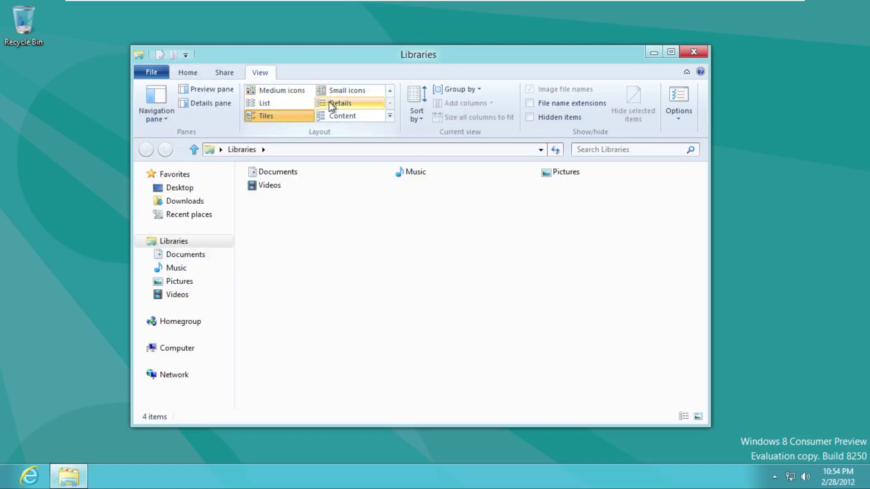
click(203, 349)
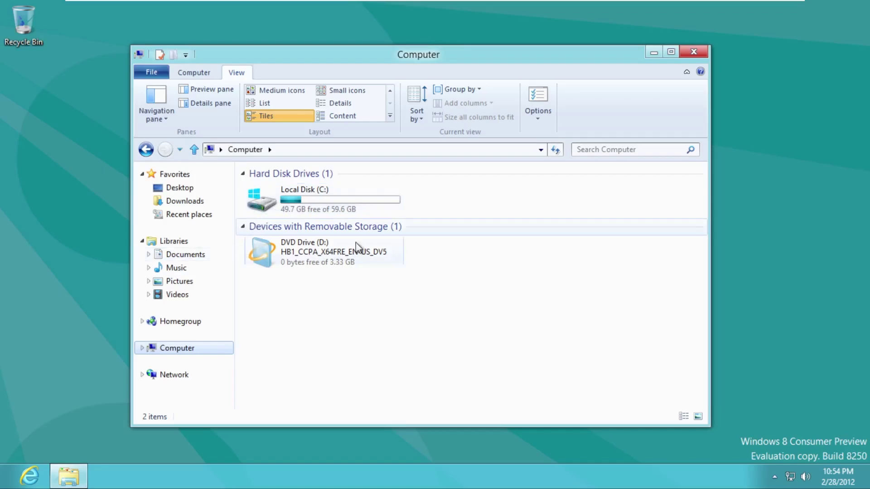
click(693, 52)
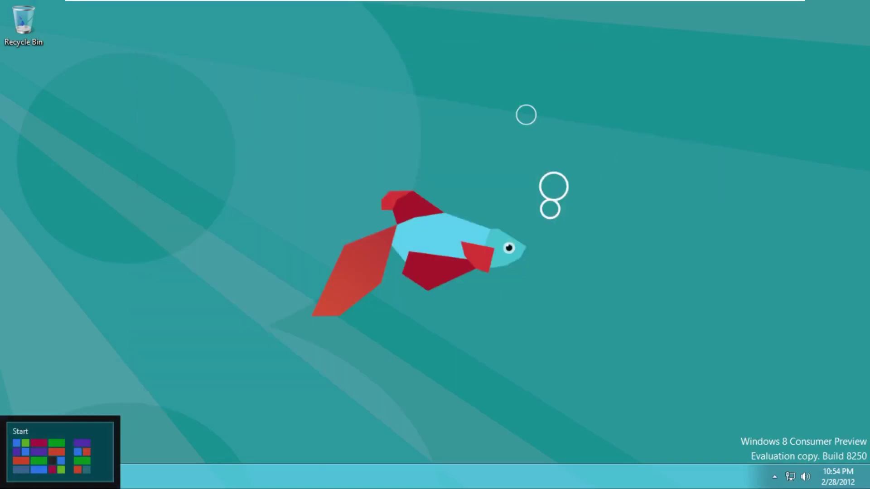
Launch Pinball FX2 from the Start screen, then return to Start
click(13, 481)
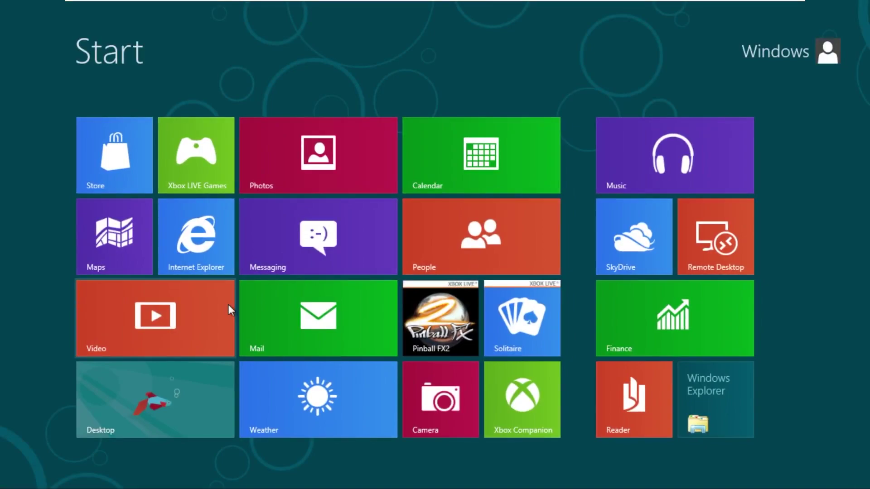
click(437, 307)
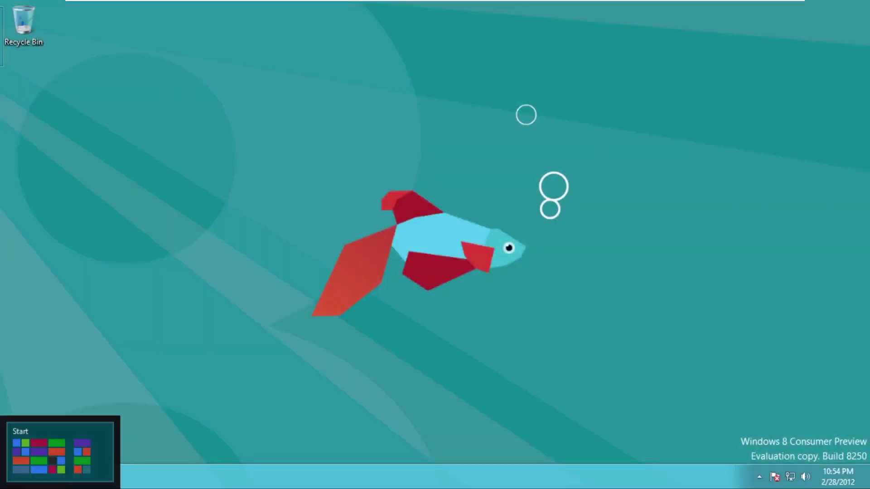
click(3, 487)
Select the Pinball FX2 tile, visit the desktop, and semantic-zoom the Start tiles out and back in
right_click(472, 314)
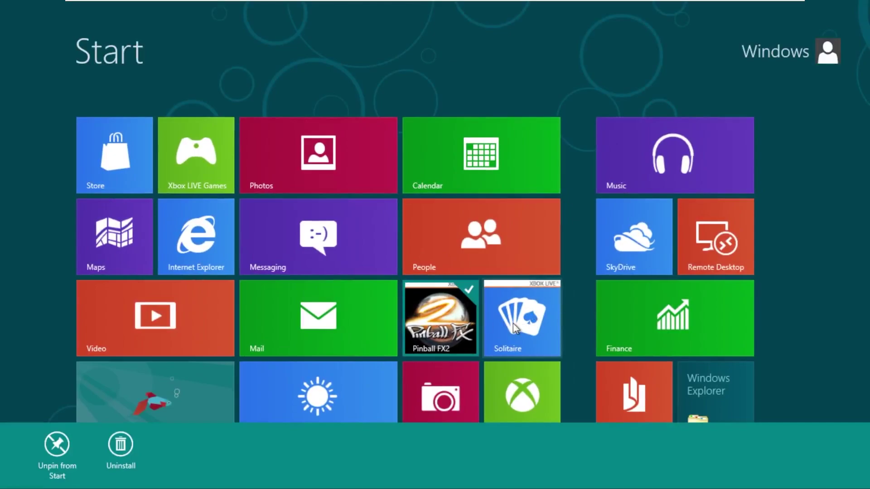
click(138, 415)
click(2, 487)
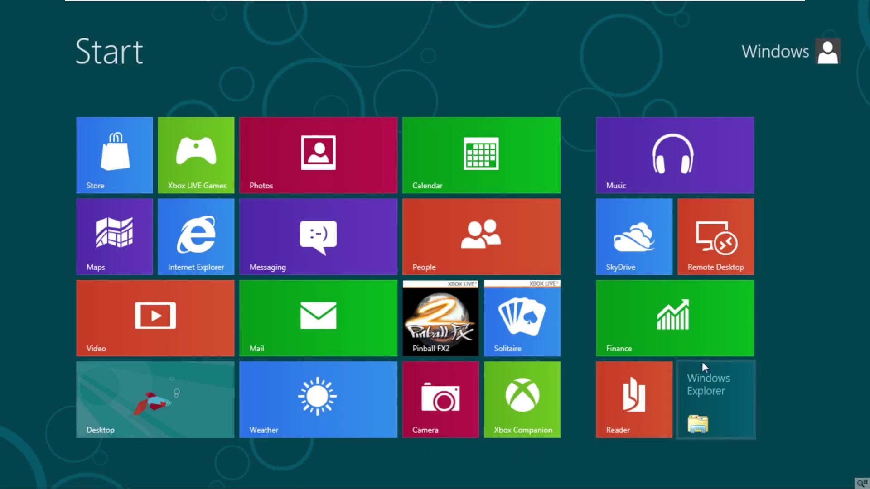
click(861, 484)
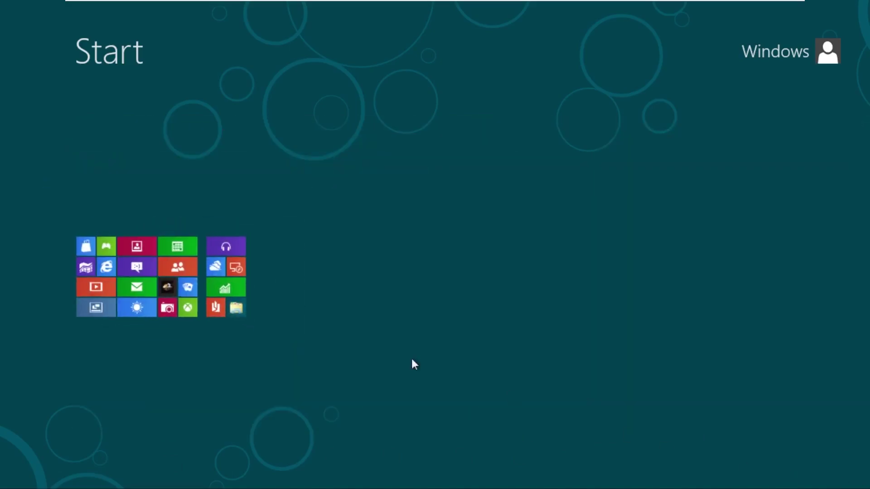
click(362, 356)
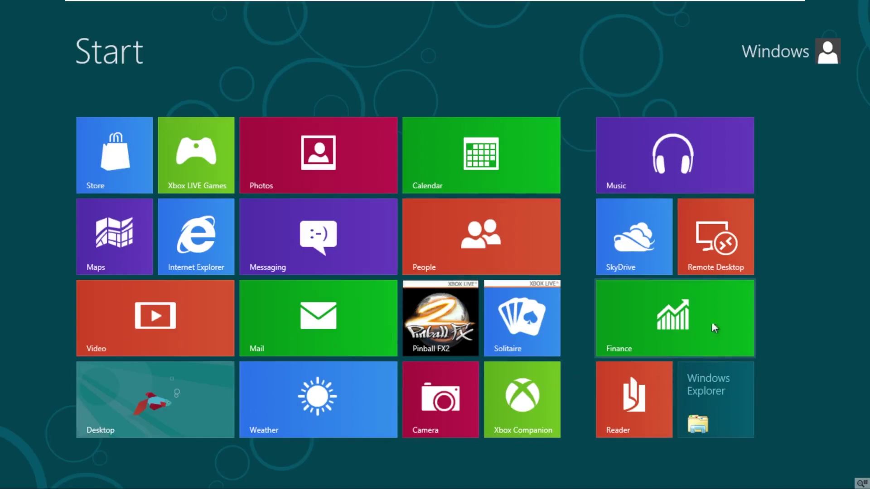
Launch the Remote Desktop tile, which opens Internet Explorer on the desktop
click(728, 252)
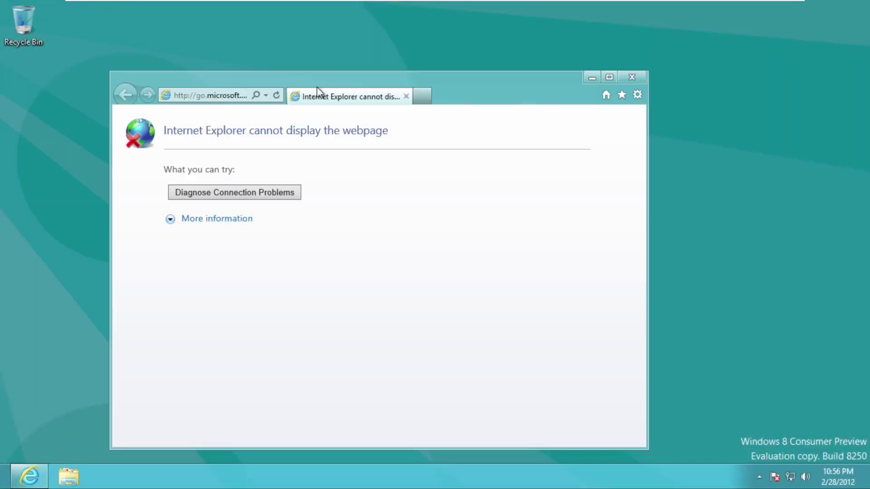
Close Internet Explorer, confirm with winver that Windows is Version 6.2 Build 8250, then open Explorer on Libraries
click(643, 81)
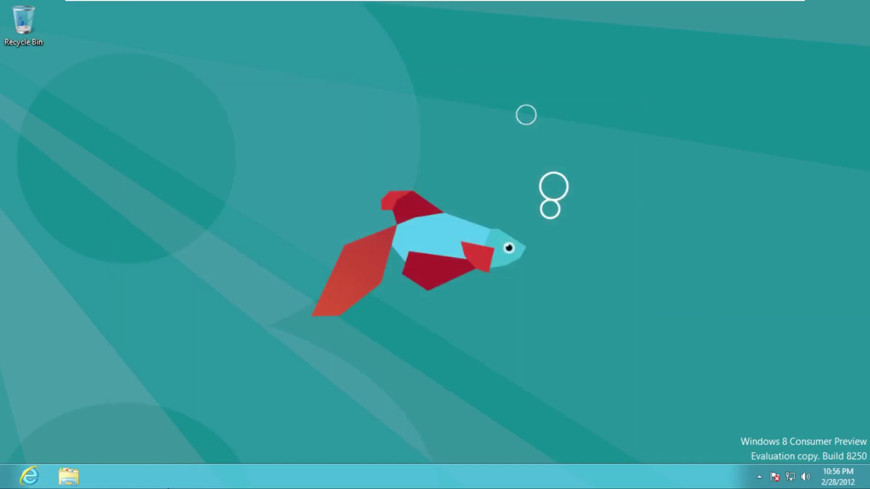
key(super+r)
text(winver)
key(Return)
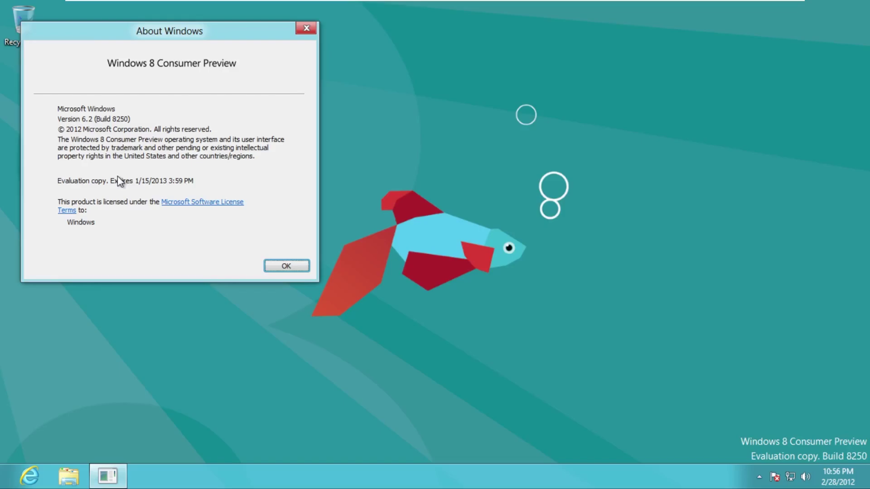
key(Return)
click(68, 475)
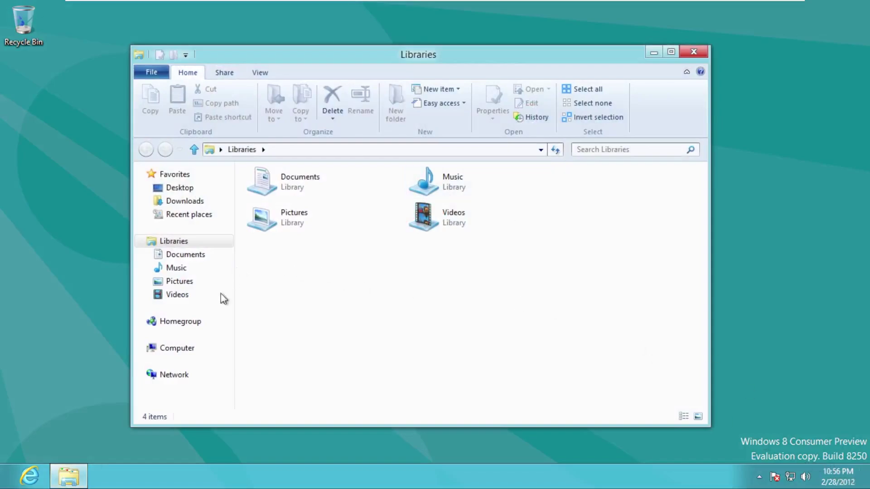
Launch the Windows 8 Consumer Preview setup from DVD Drive (D:), approve User Account Control, and close Explorer
click(199, 344)
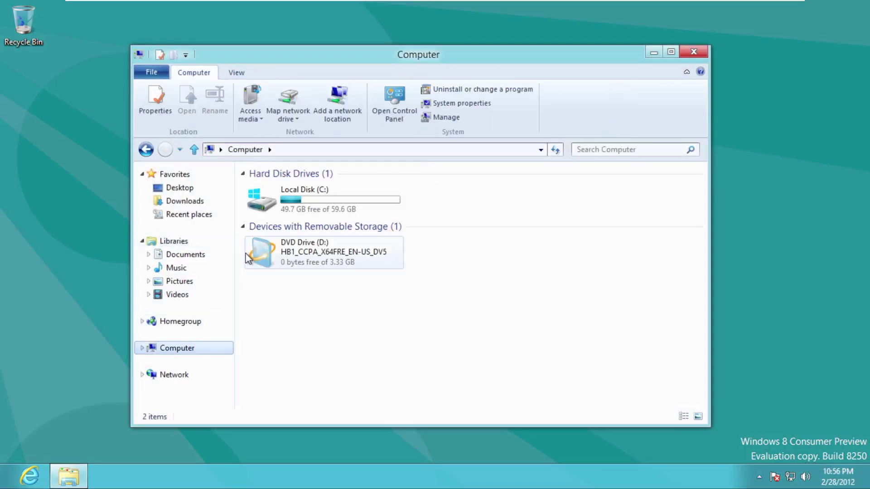
click(250, 258)
double_click(249, 258)
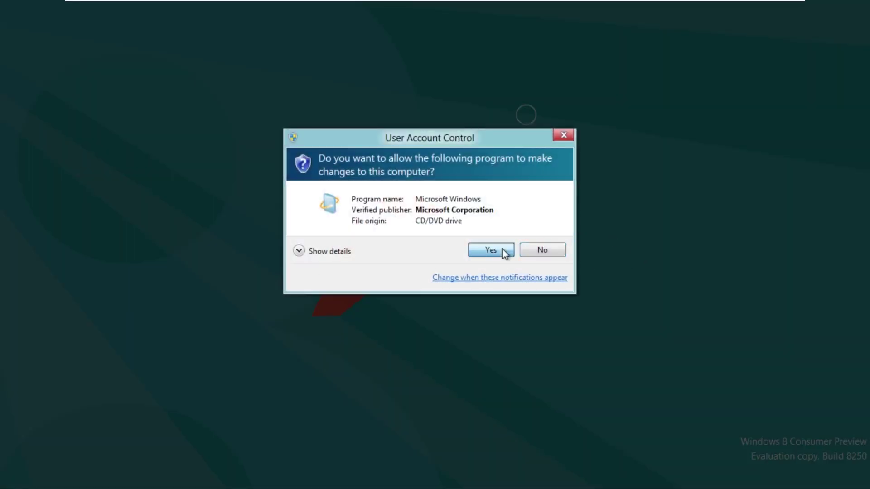
click(498, 249)
click(691, 53)
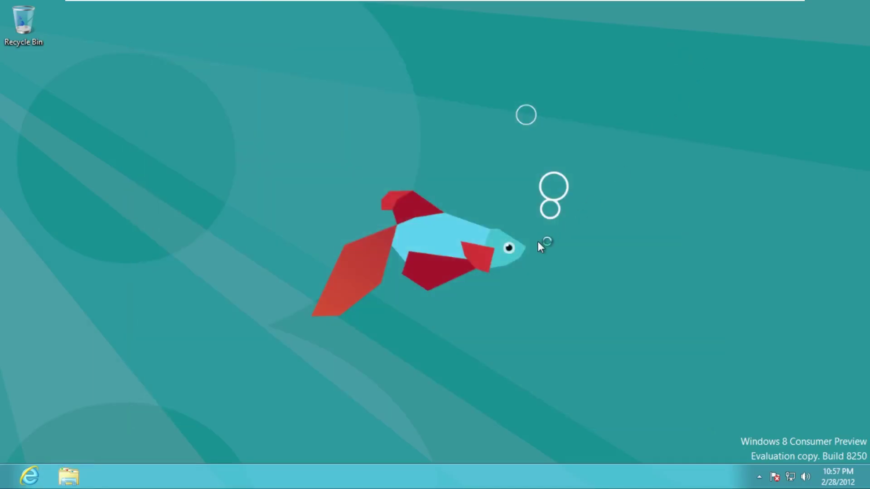